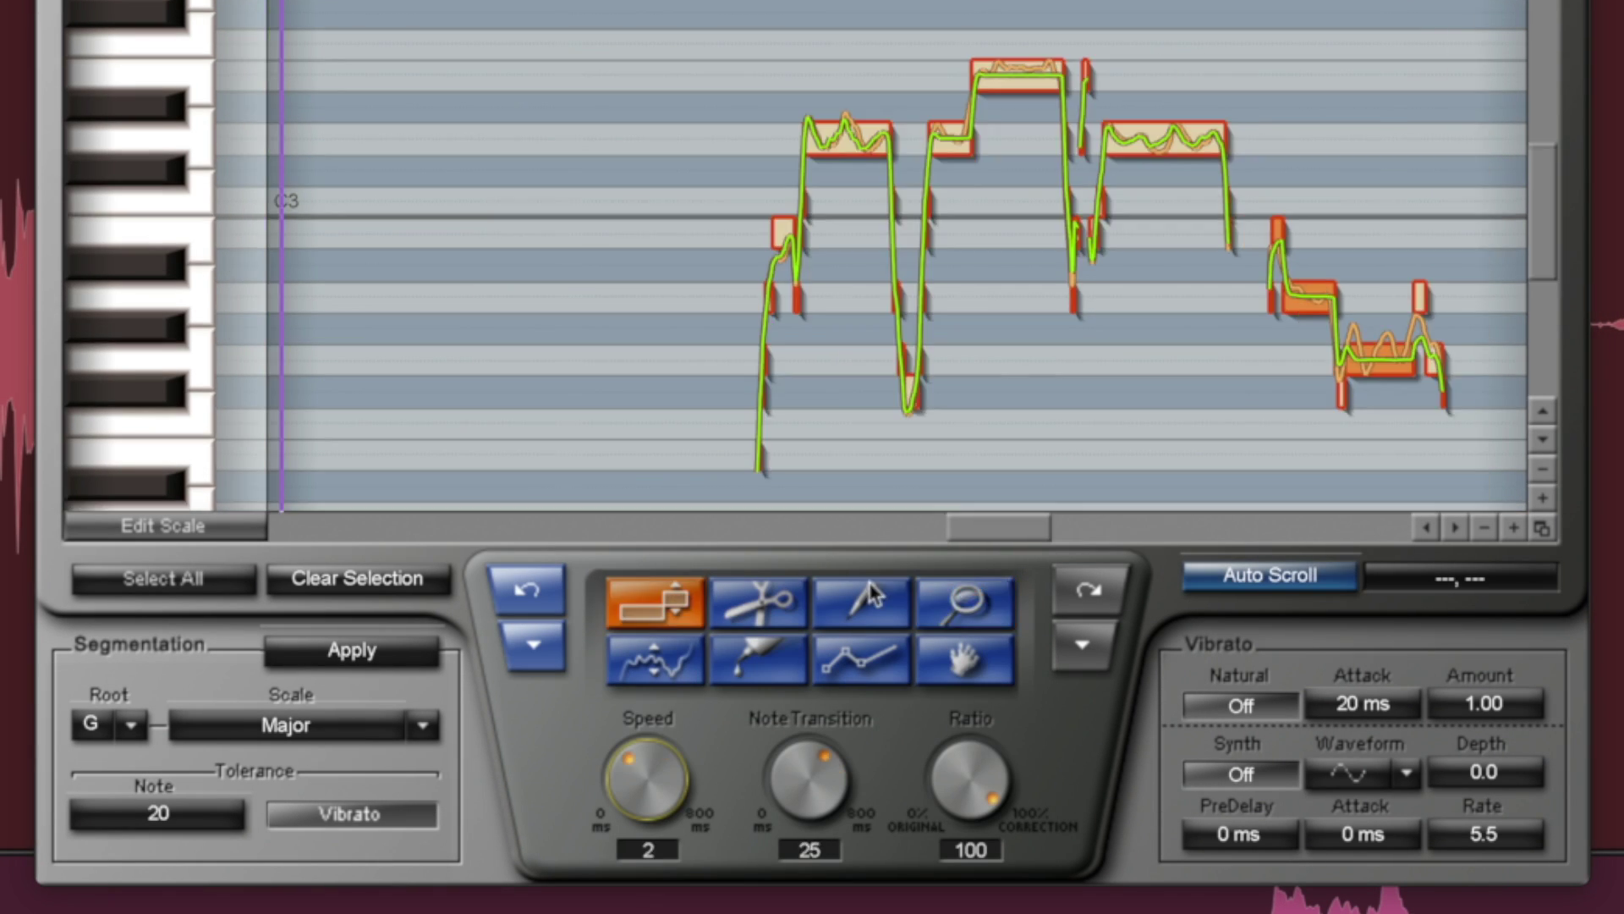
Step: Draw a custom pitch curve with the Pencil tool across the short B2 note and up into the following D3 note
click(861, 602)
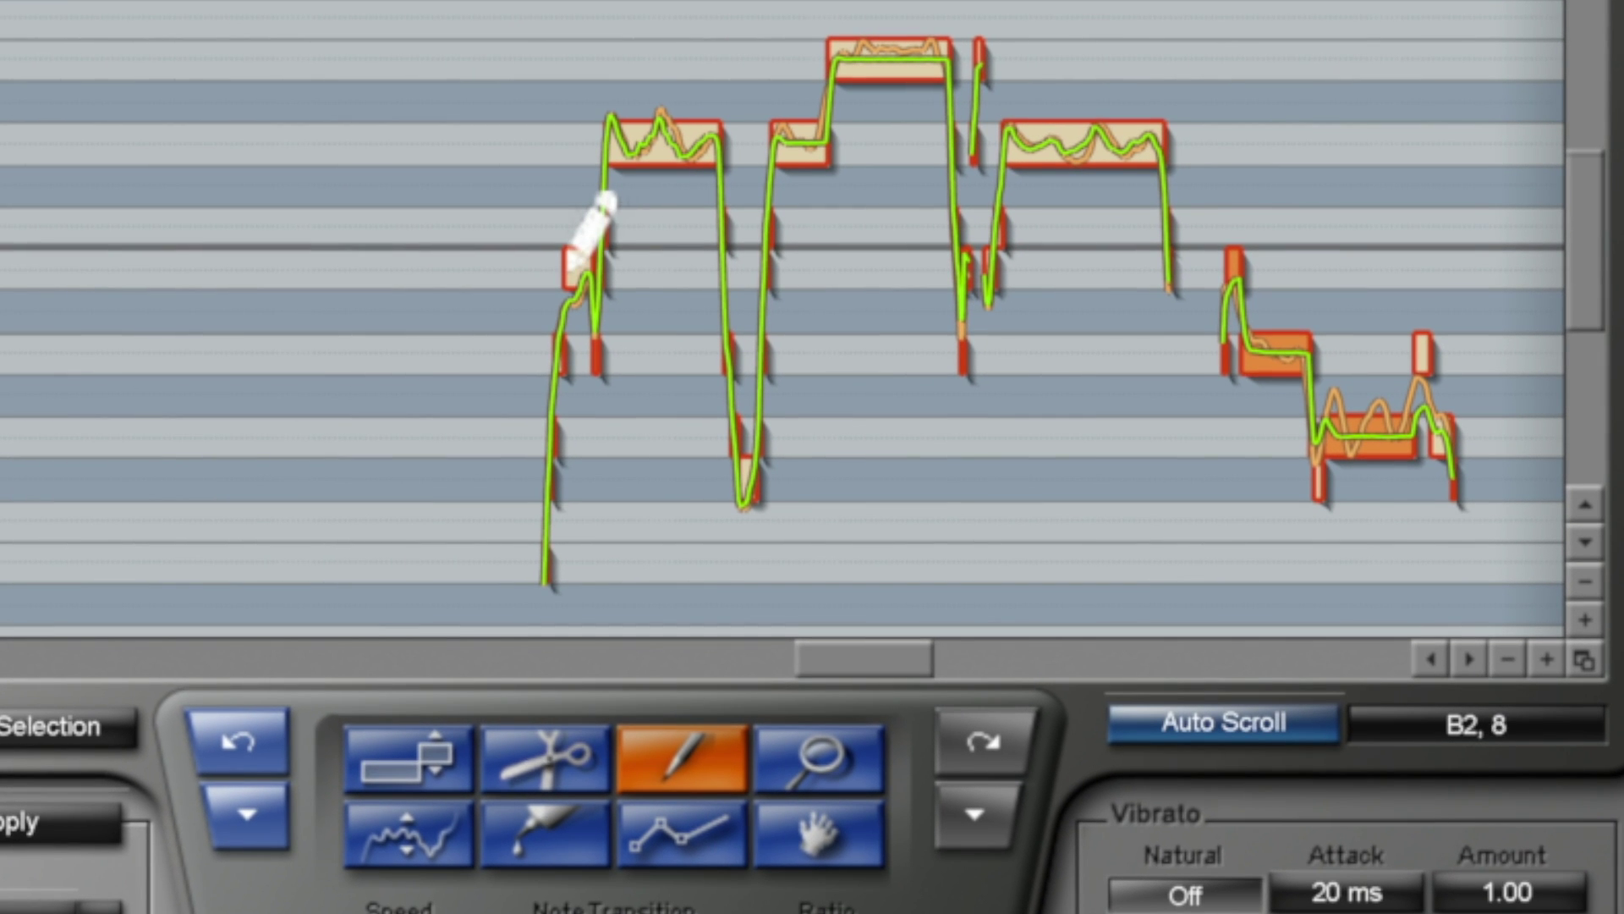
drag(565, 276, 603, 269)
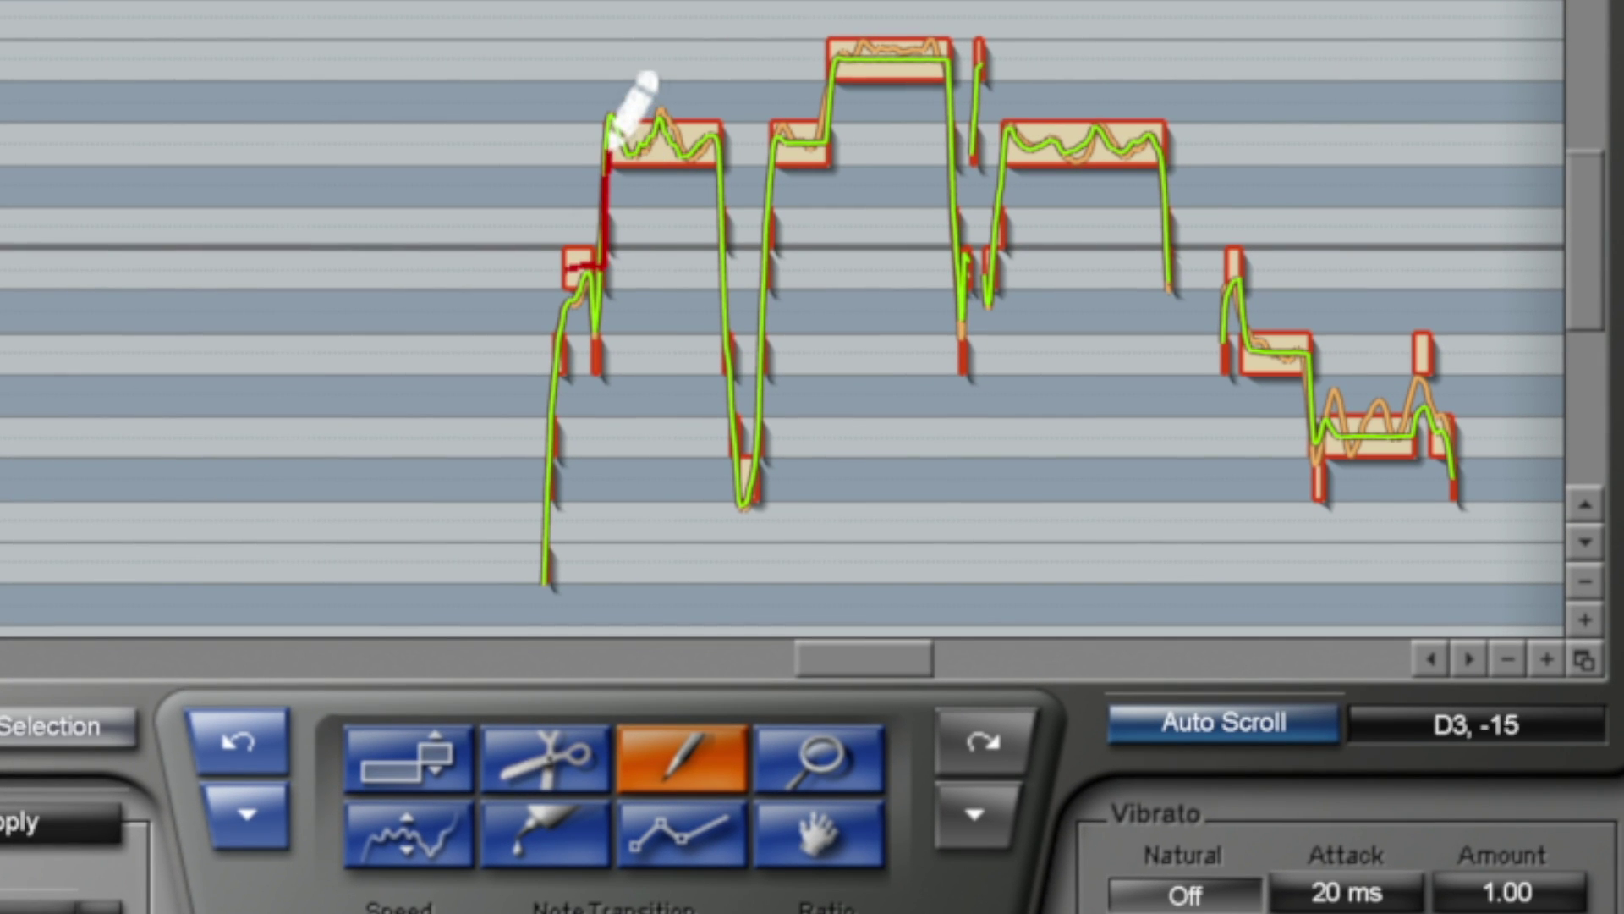
drag(641, 142, 643, 139)
key(space)
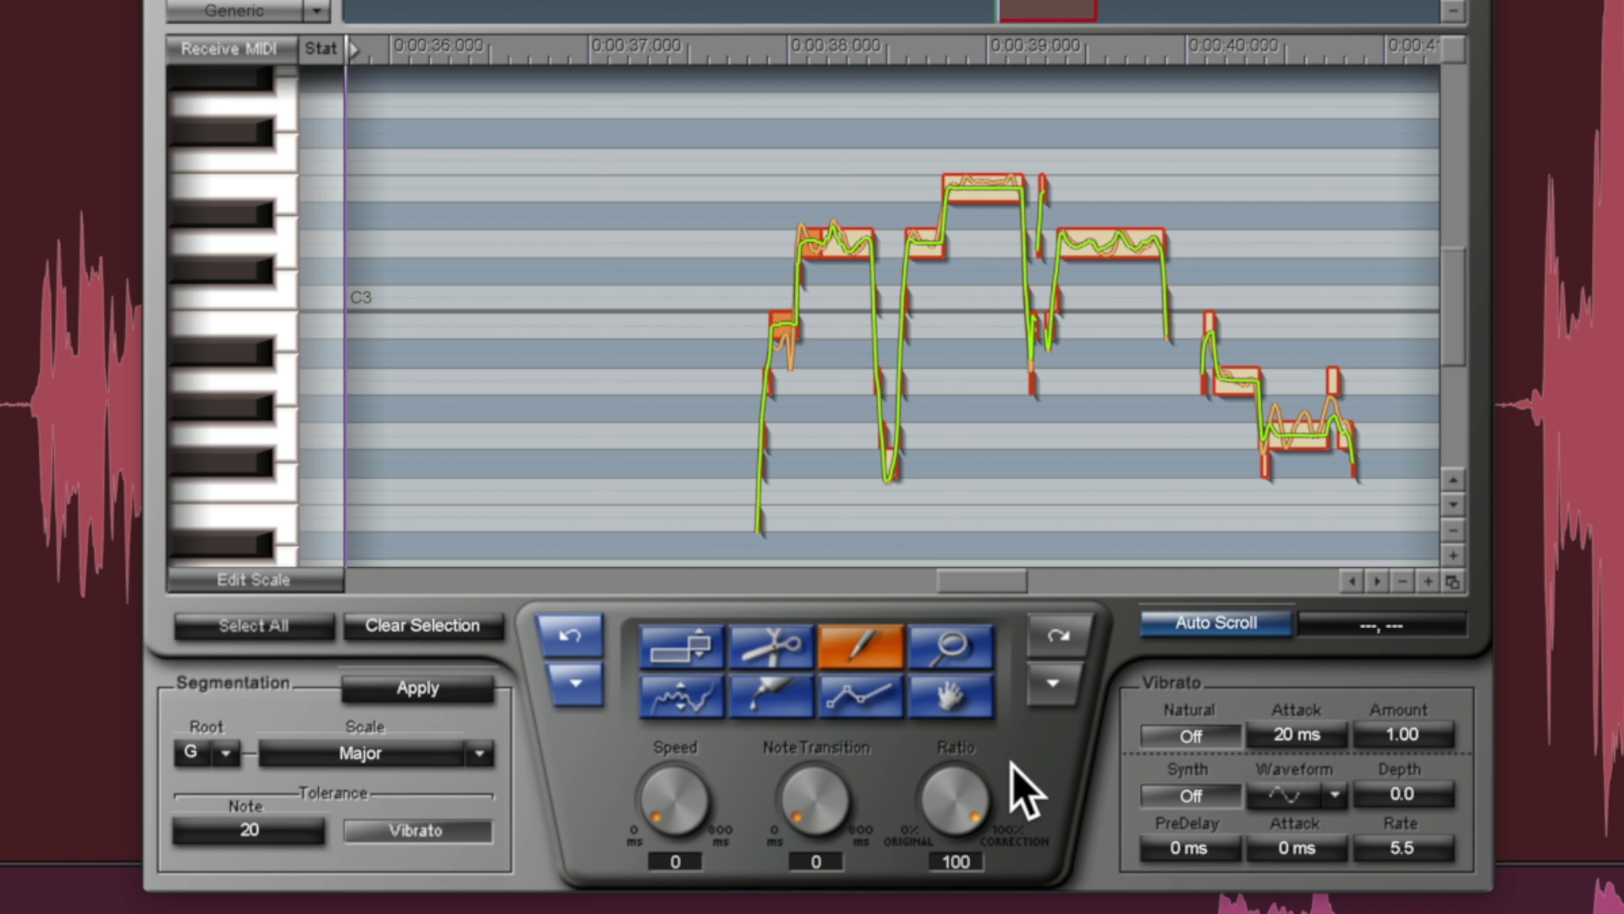
Step: With the pitch-curve editing tool, select the front segment of the split highest note and the long note after it
click(682, 696)
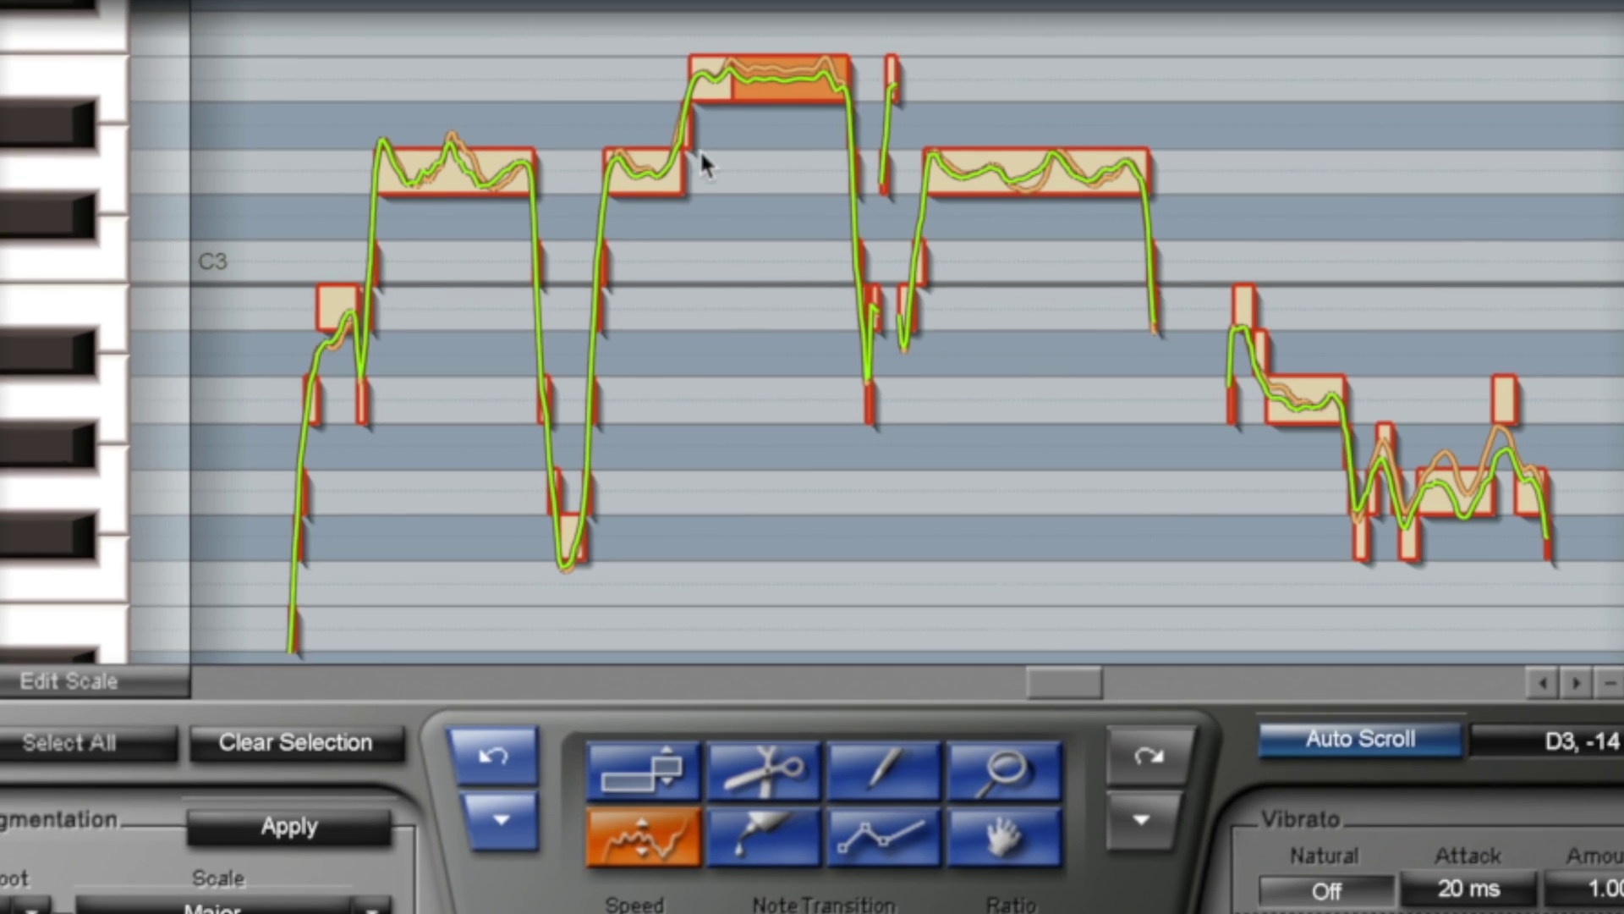
click(725, 86)
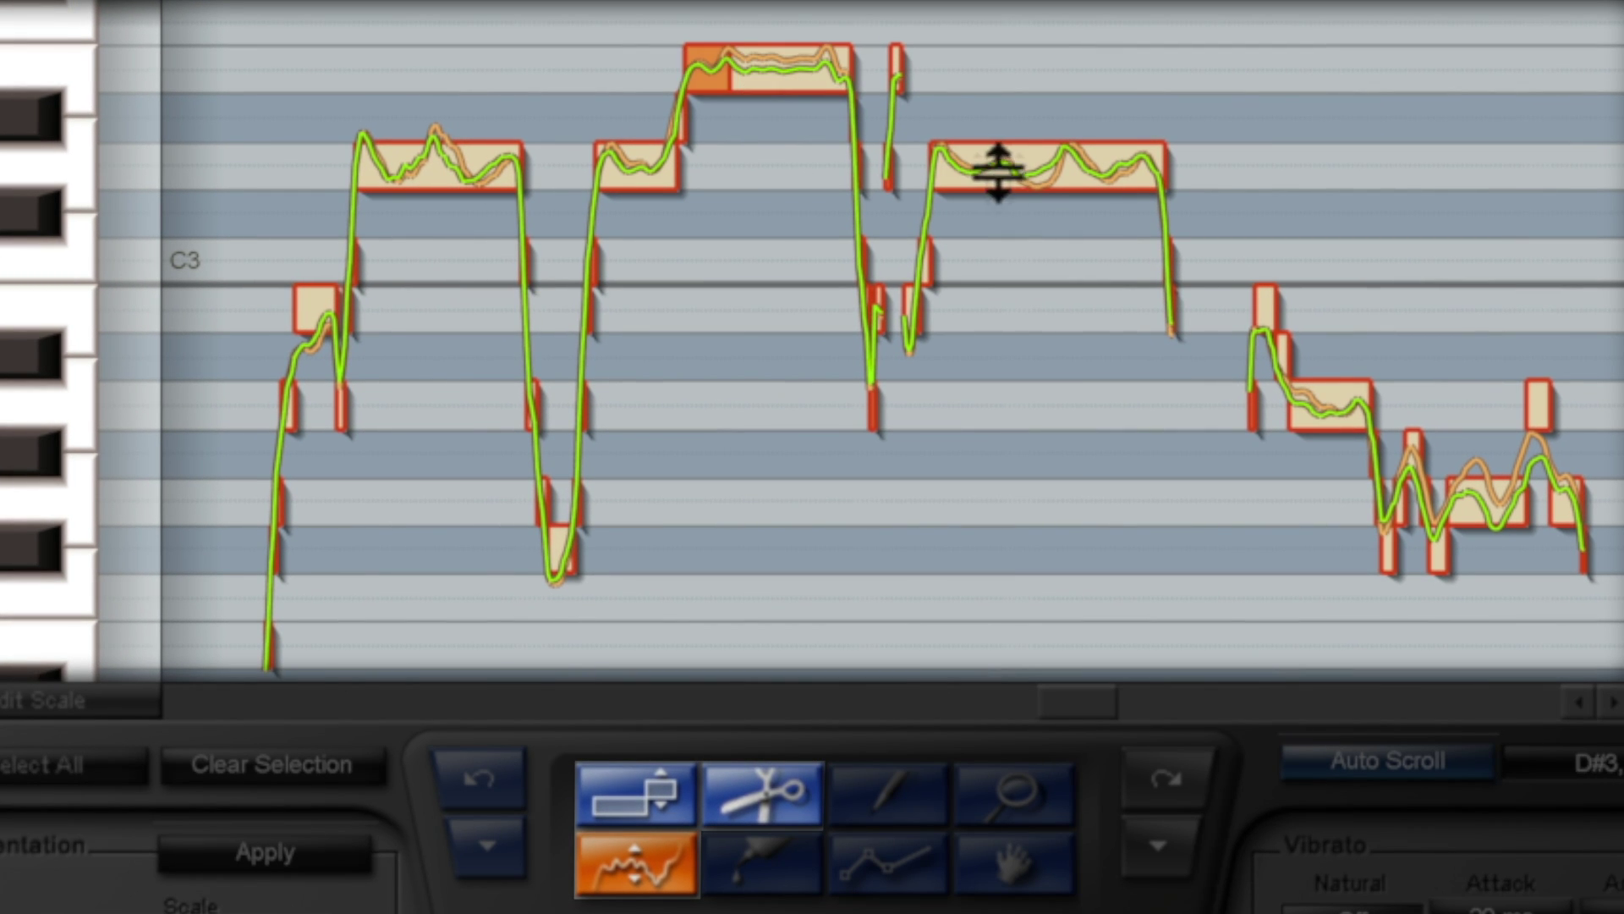
click(998, 169)
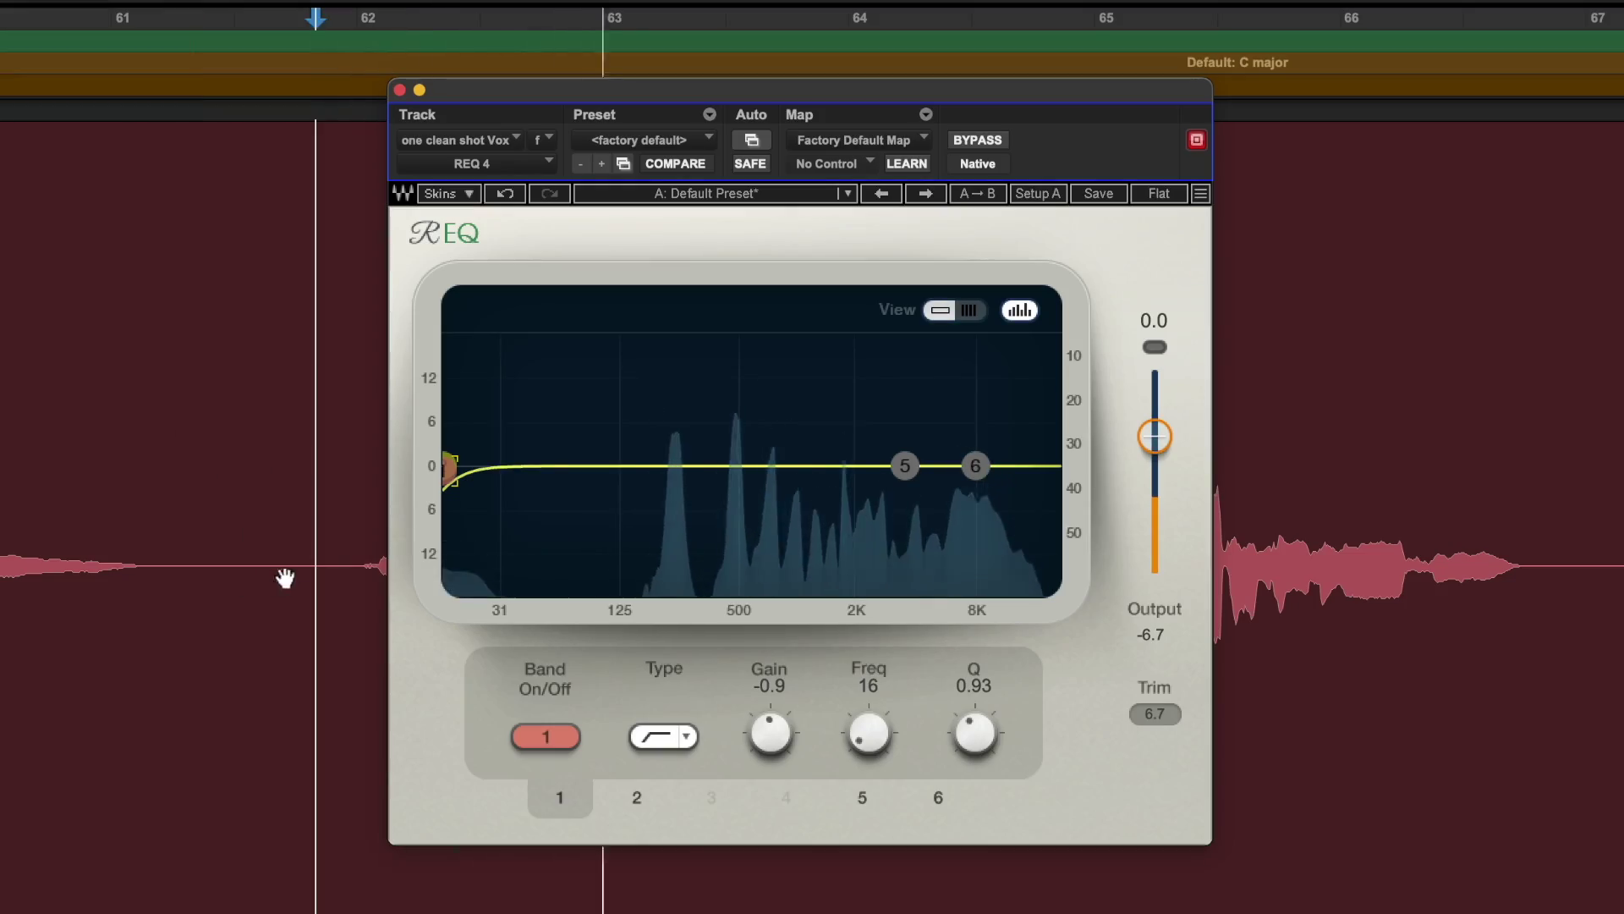
Step: Raise the cutoff of REQ 4's band 1 high-pass filter to remove the plosive's low-frequency energy
drag(448, 465, 645, 470)
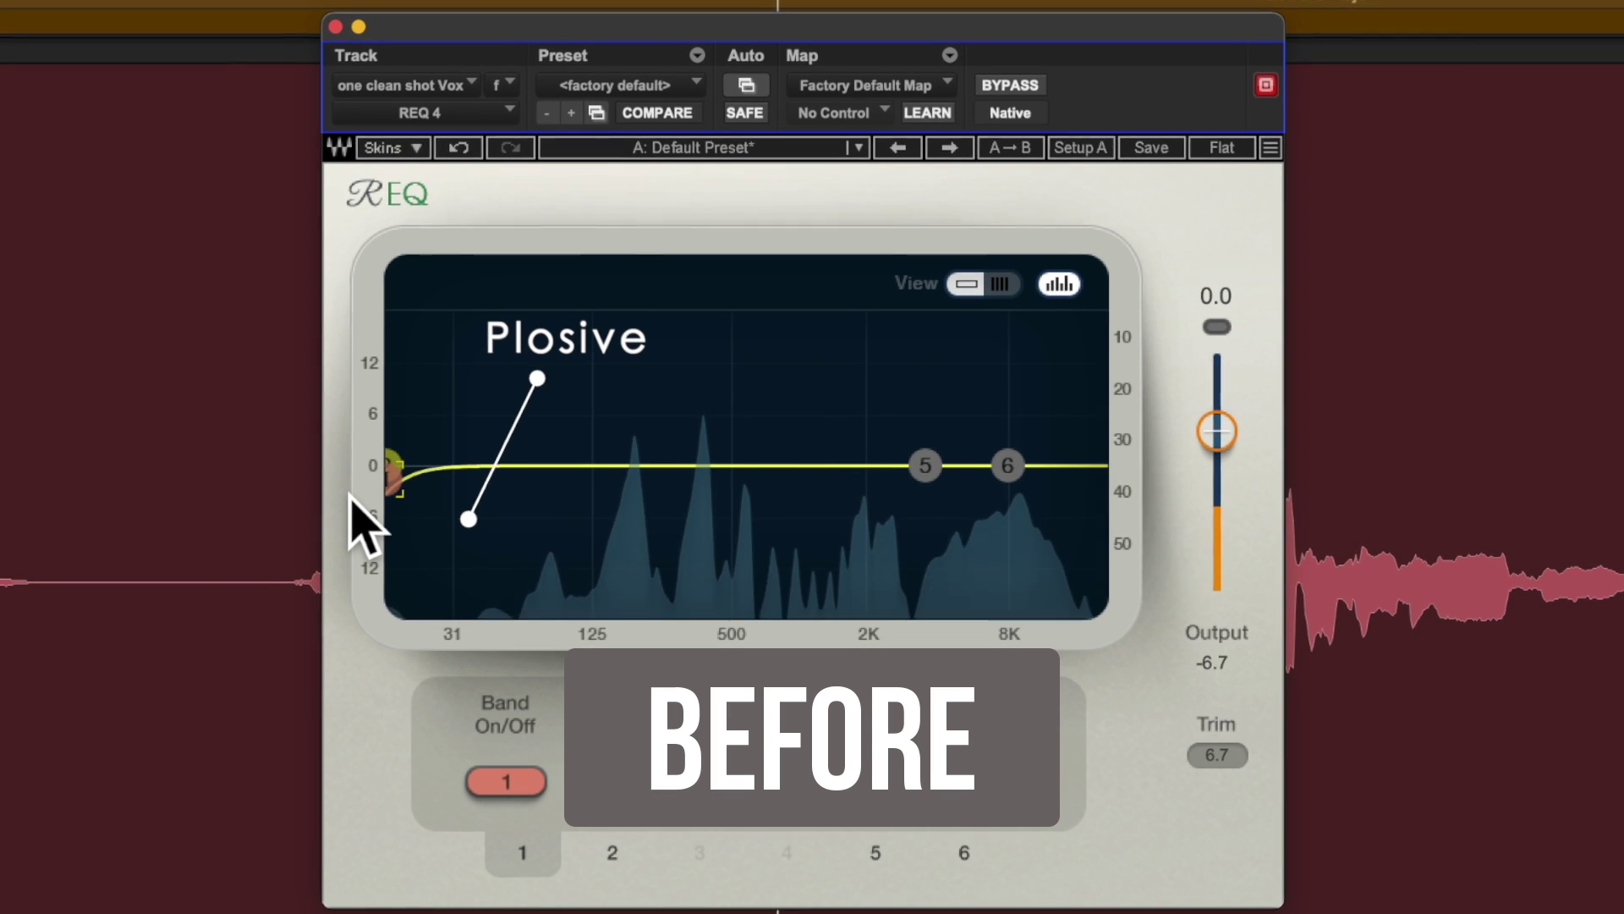
drag(391, 467, 617, 479)
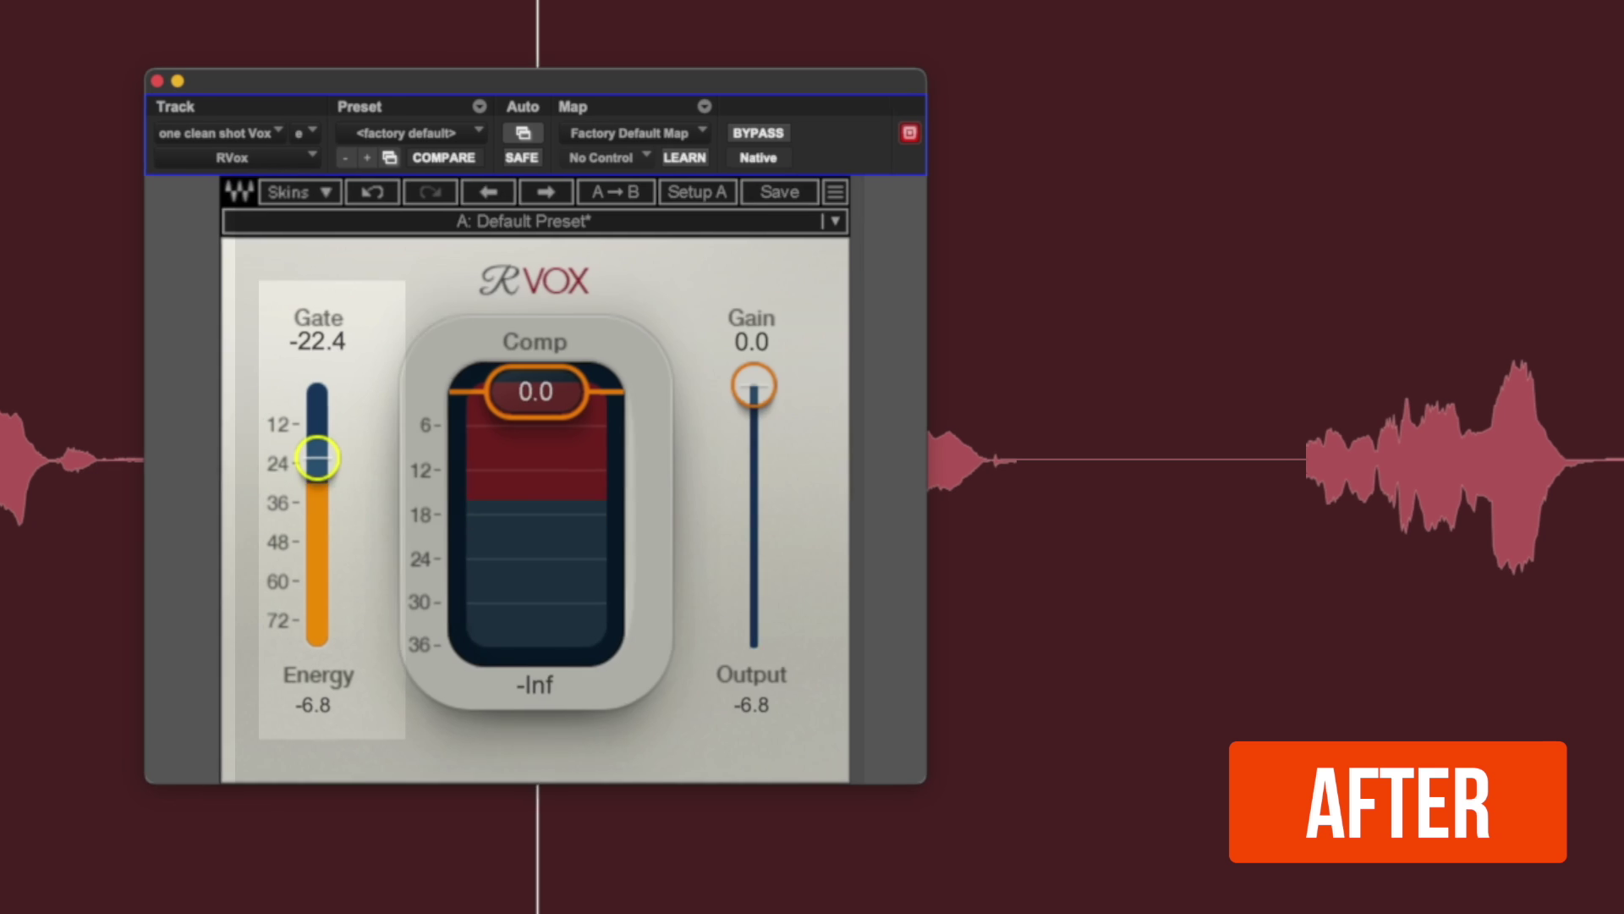
Step: Lower the RVox gate to about -26.8 and pick the last low note in the Waves Tune pitch graph
drag(319, 456, 332, 463)
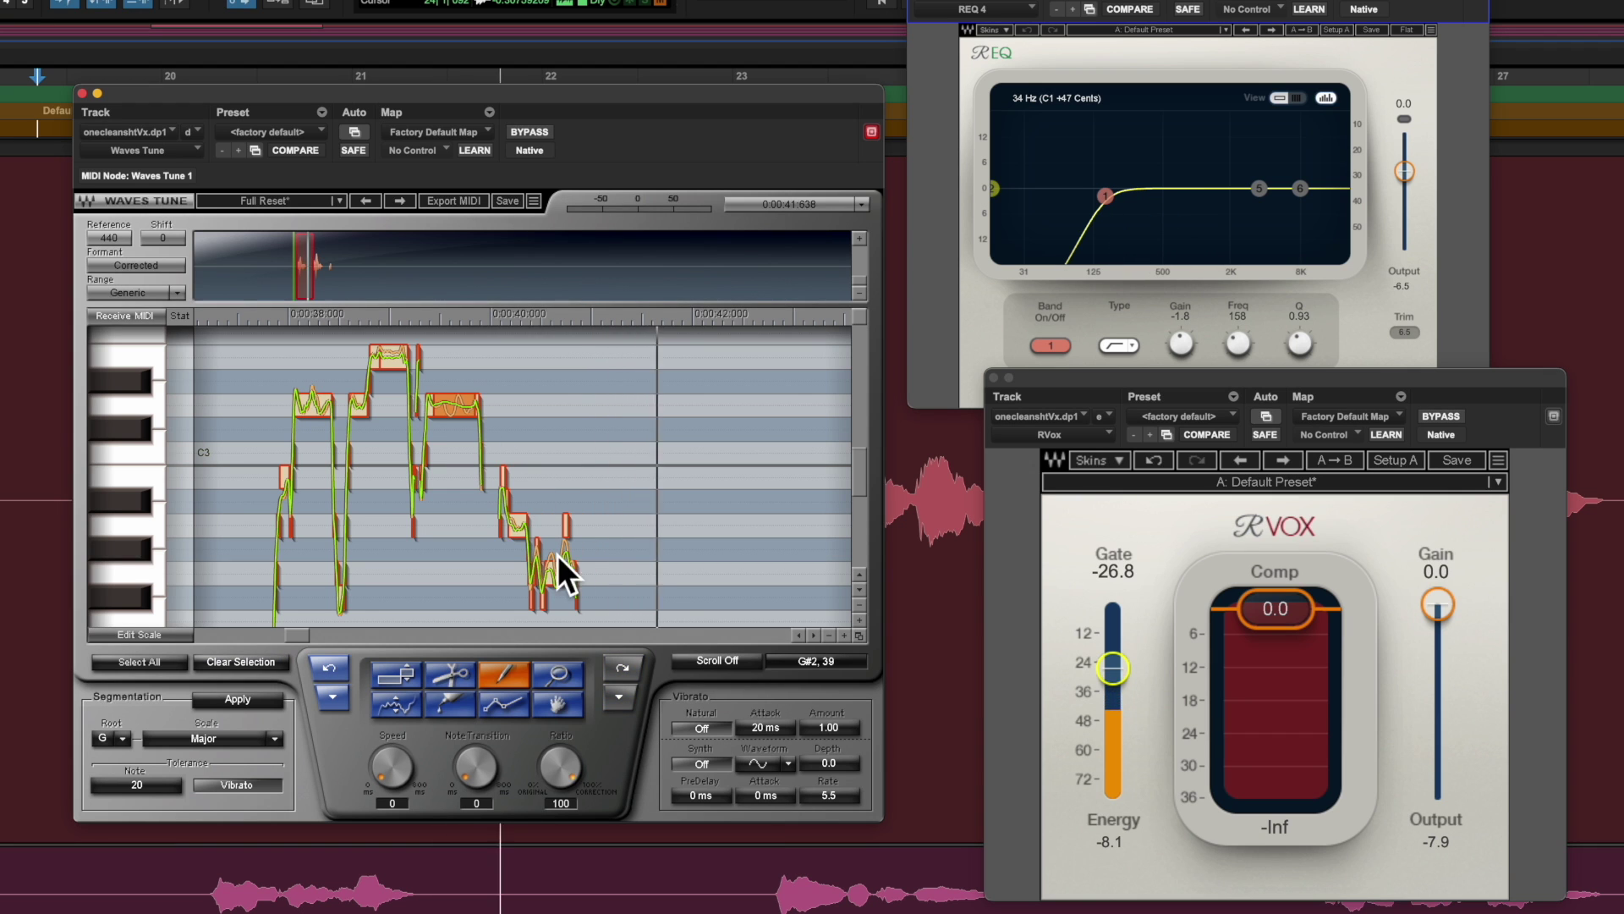
click(564, 580)
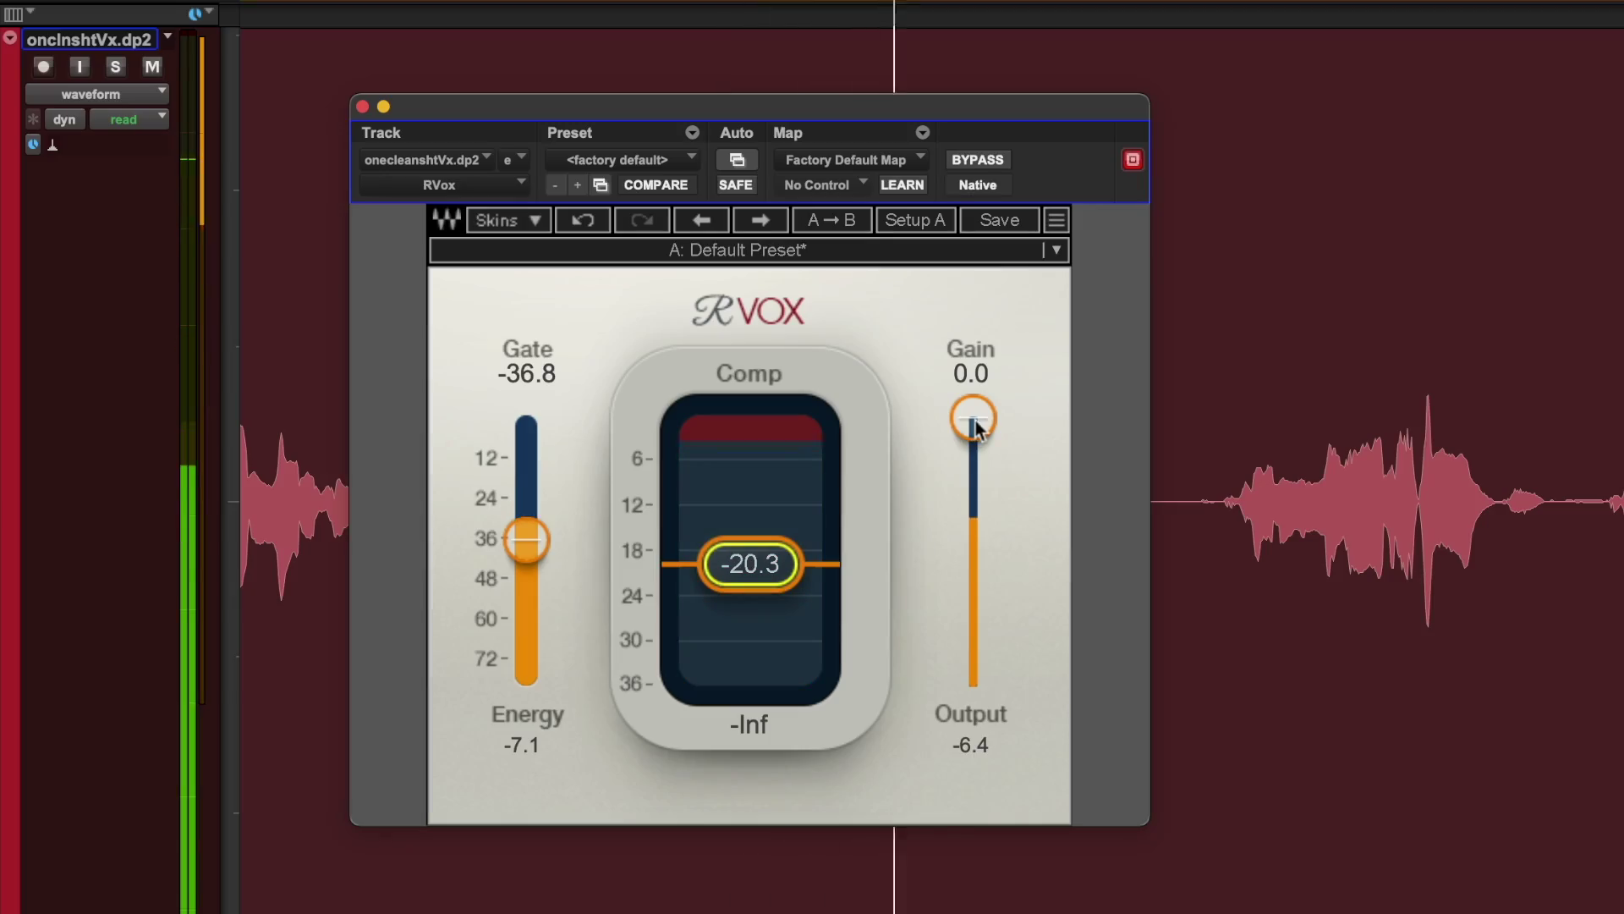
Step: Lower the RVox compression to about -18.2 and pull down its gain to match the vocal's level
drag(976, 420, 962, 526)
drag(766, 571, 767, 573)
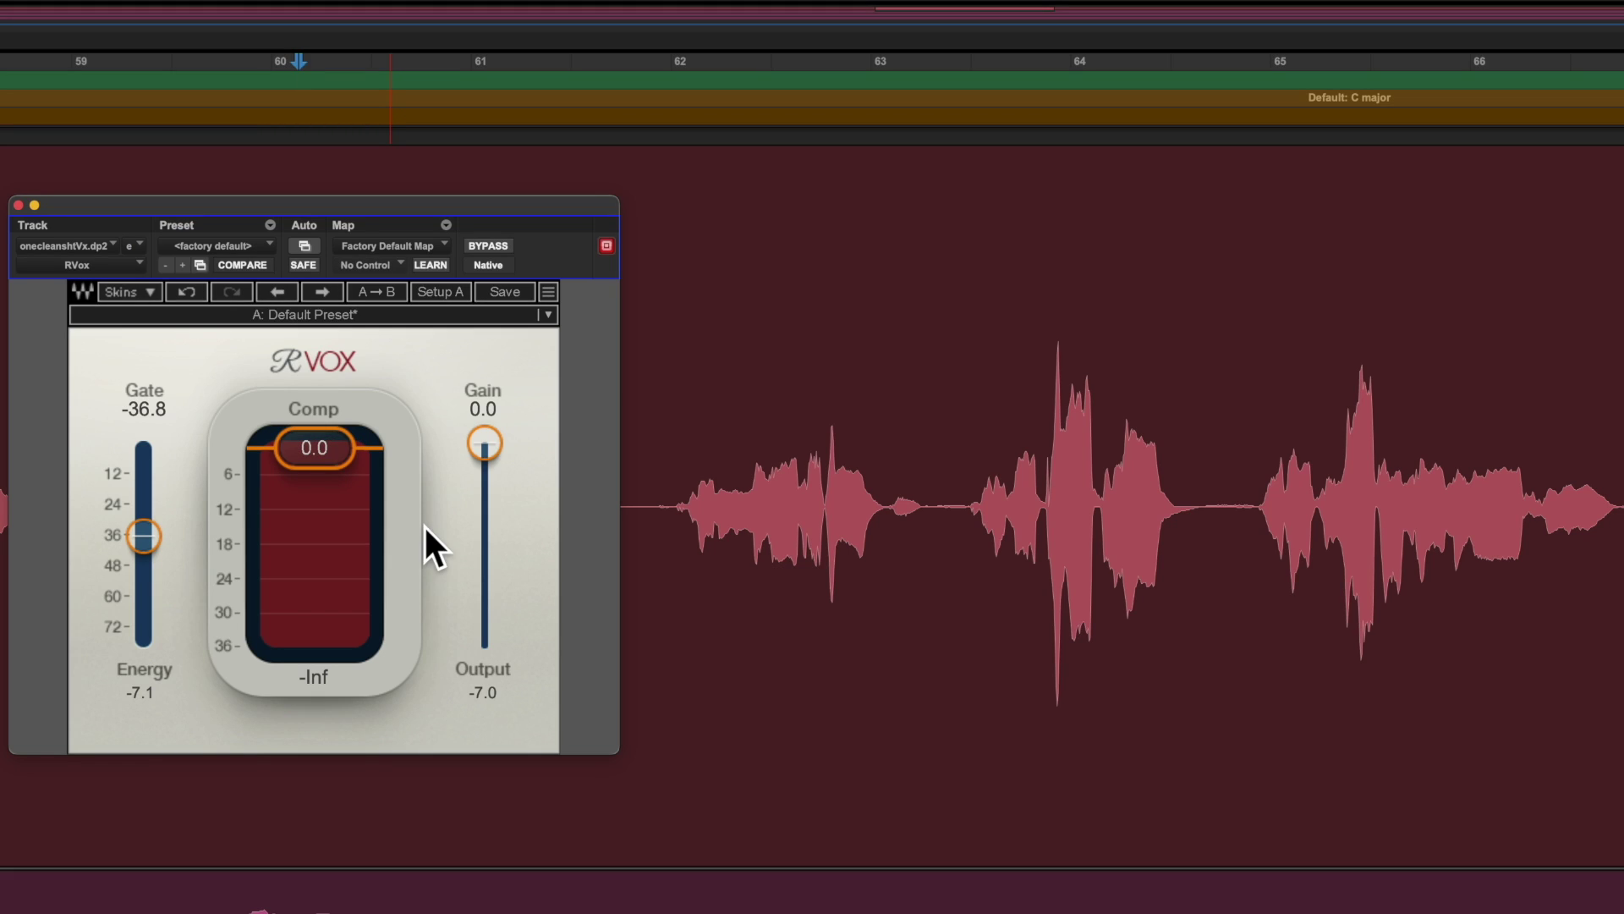
drag(321, 457, 321, 550)
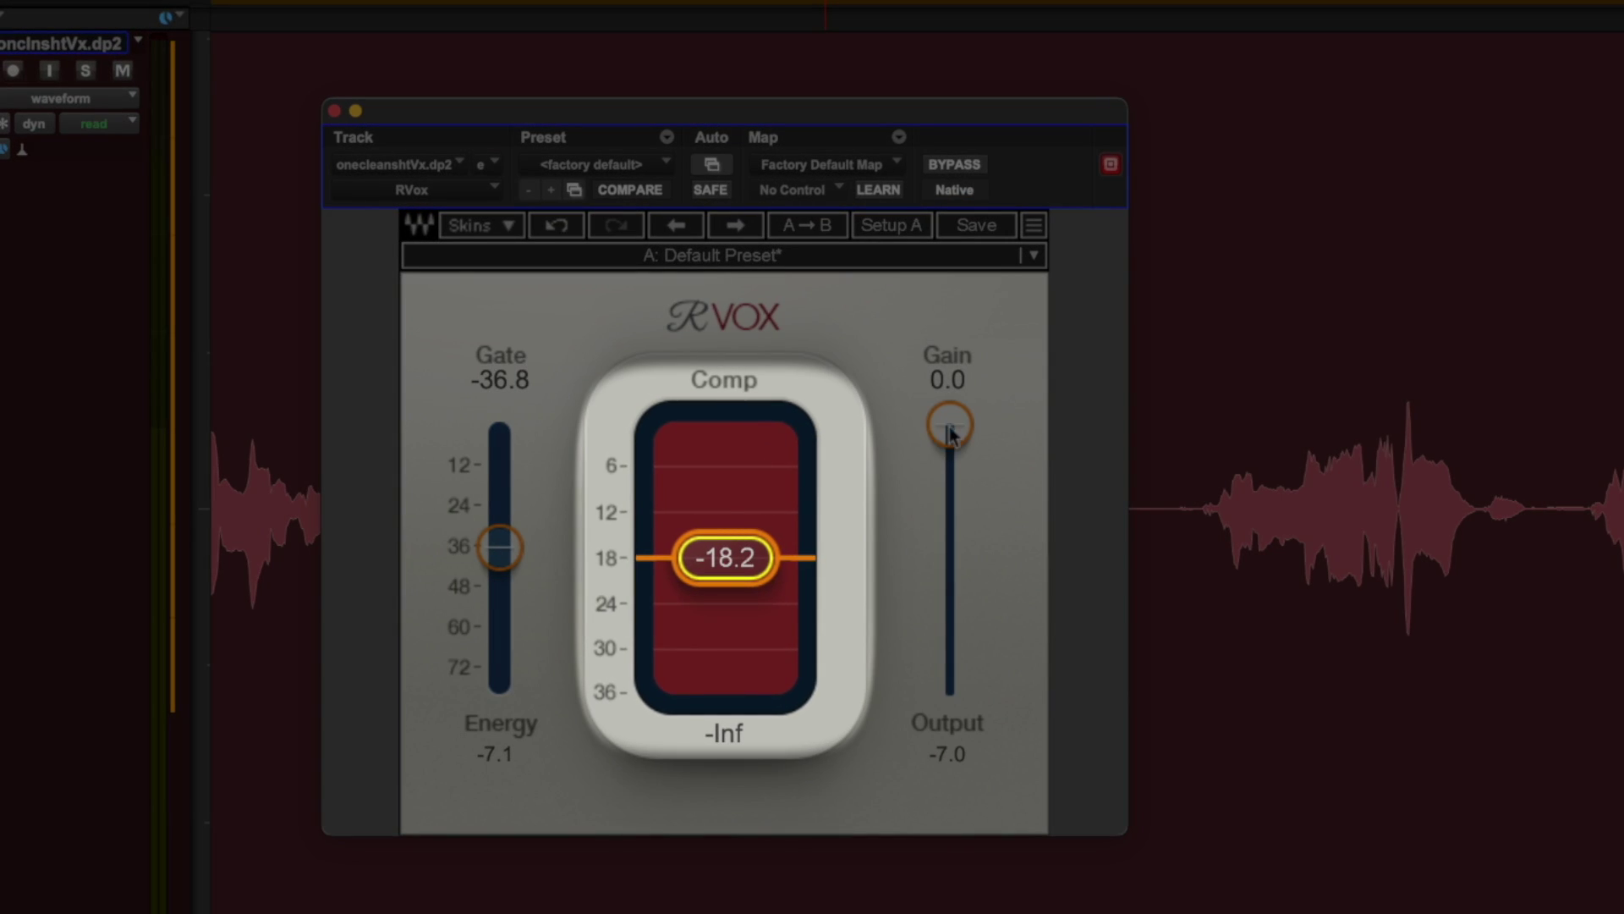
drag(951, 430, 949, 546)
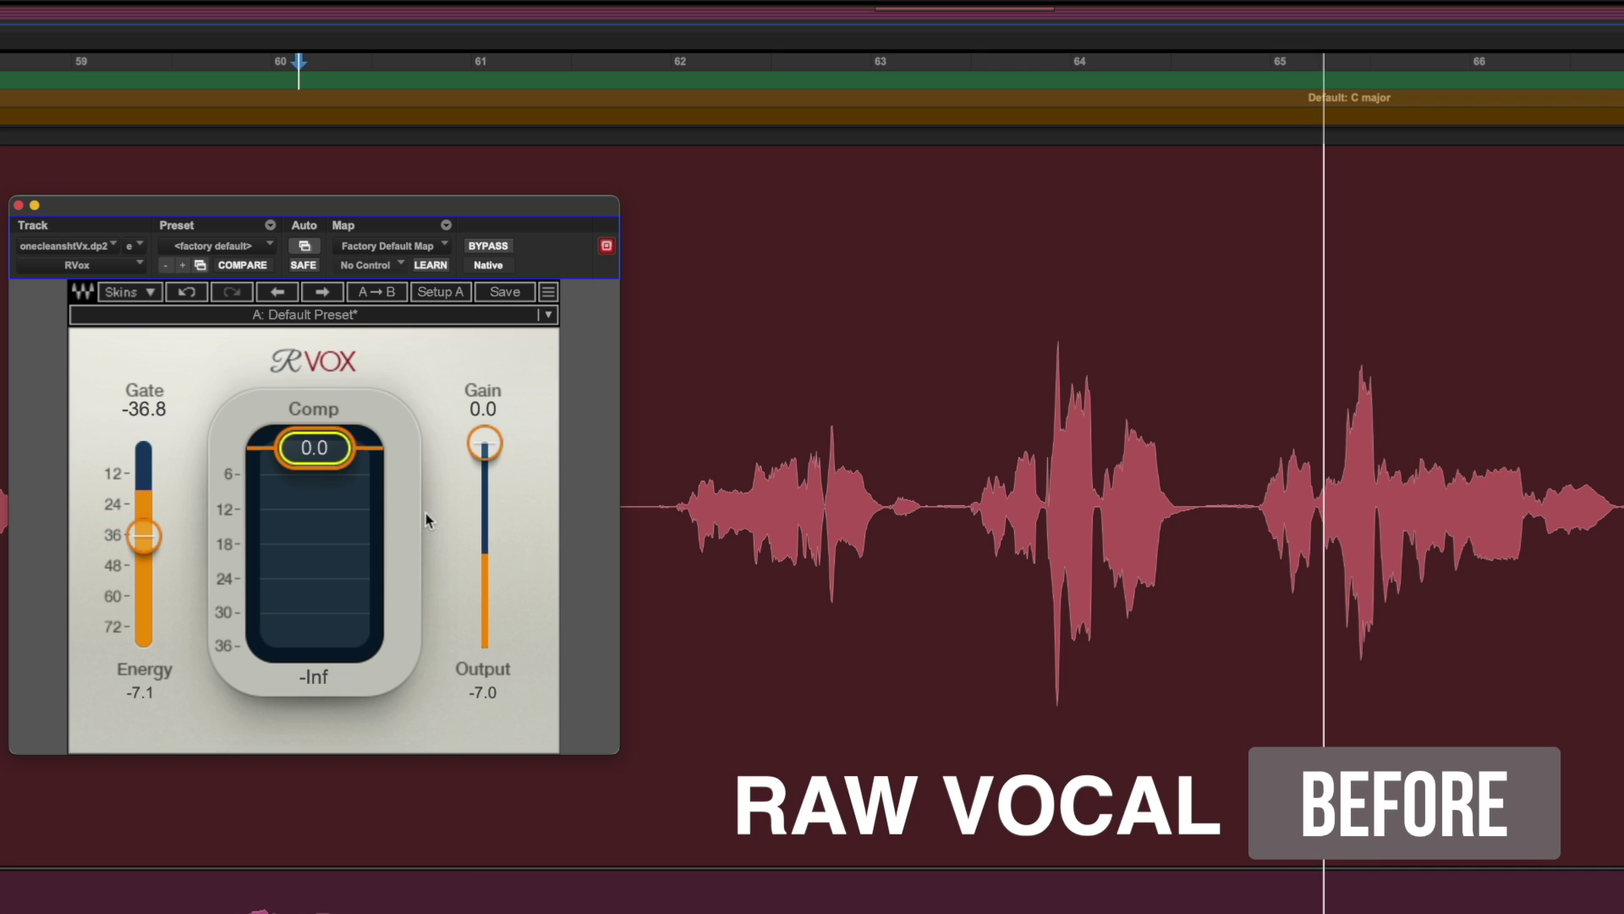
Step: Set the RVox compression to -20.5 and toggle playback of the compressed vocal
drag(325, 458, 324, 524)
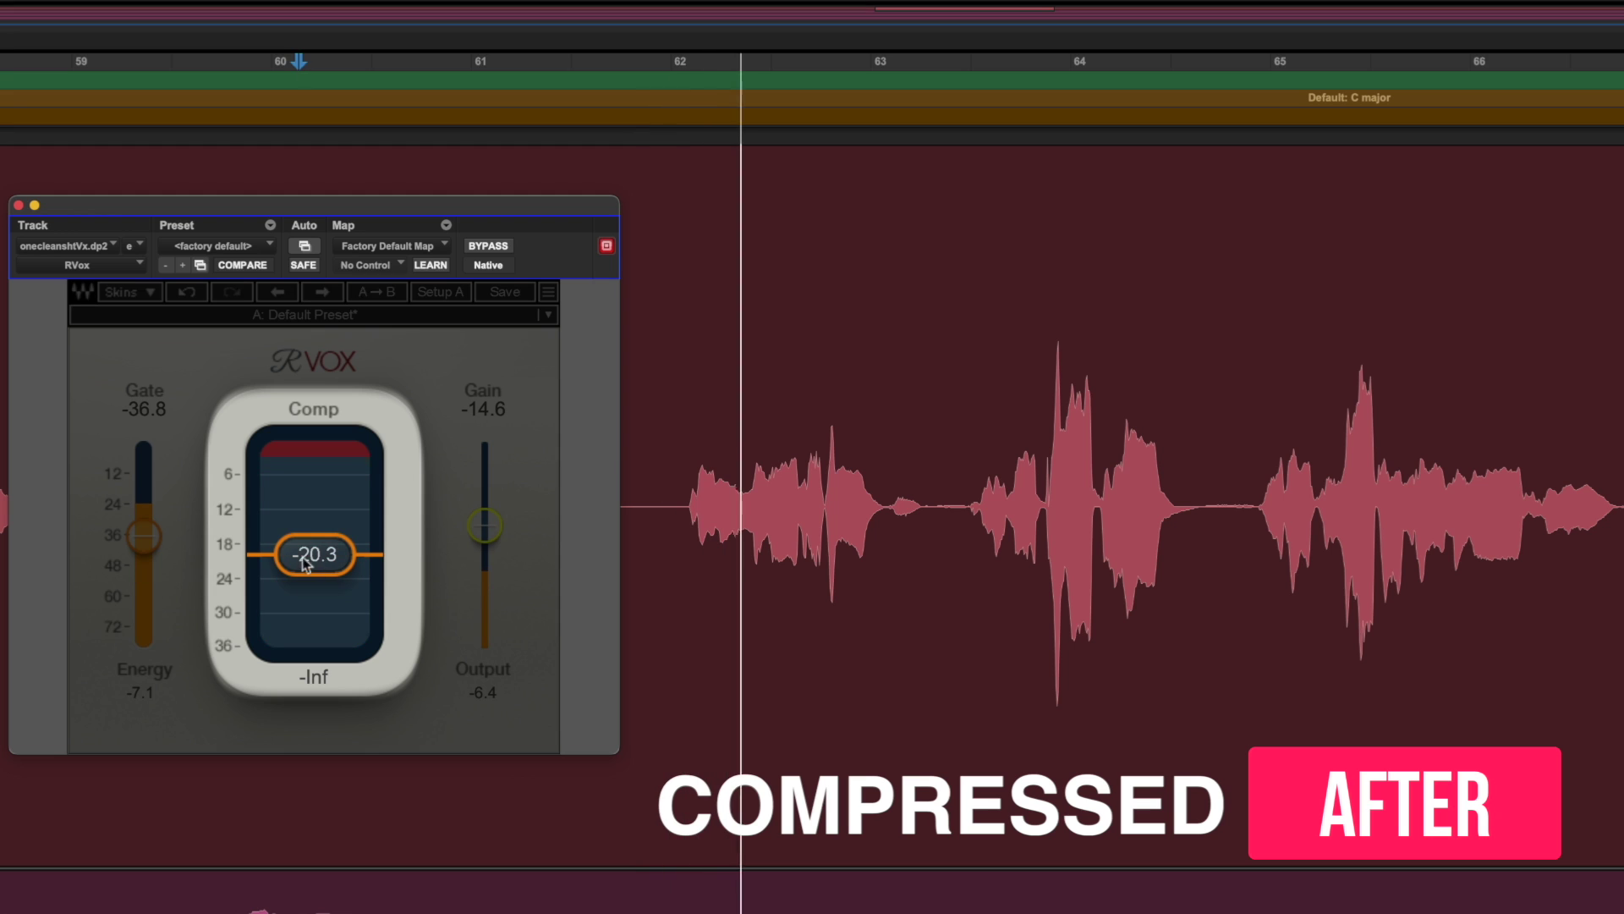
drag(306, 563, 306, 564)
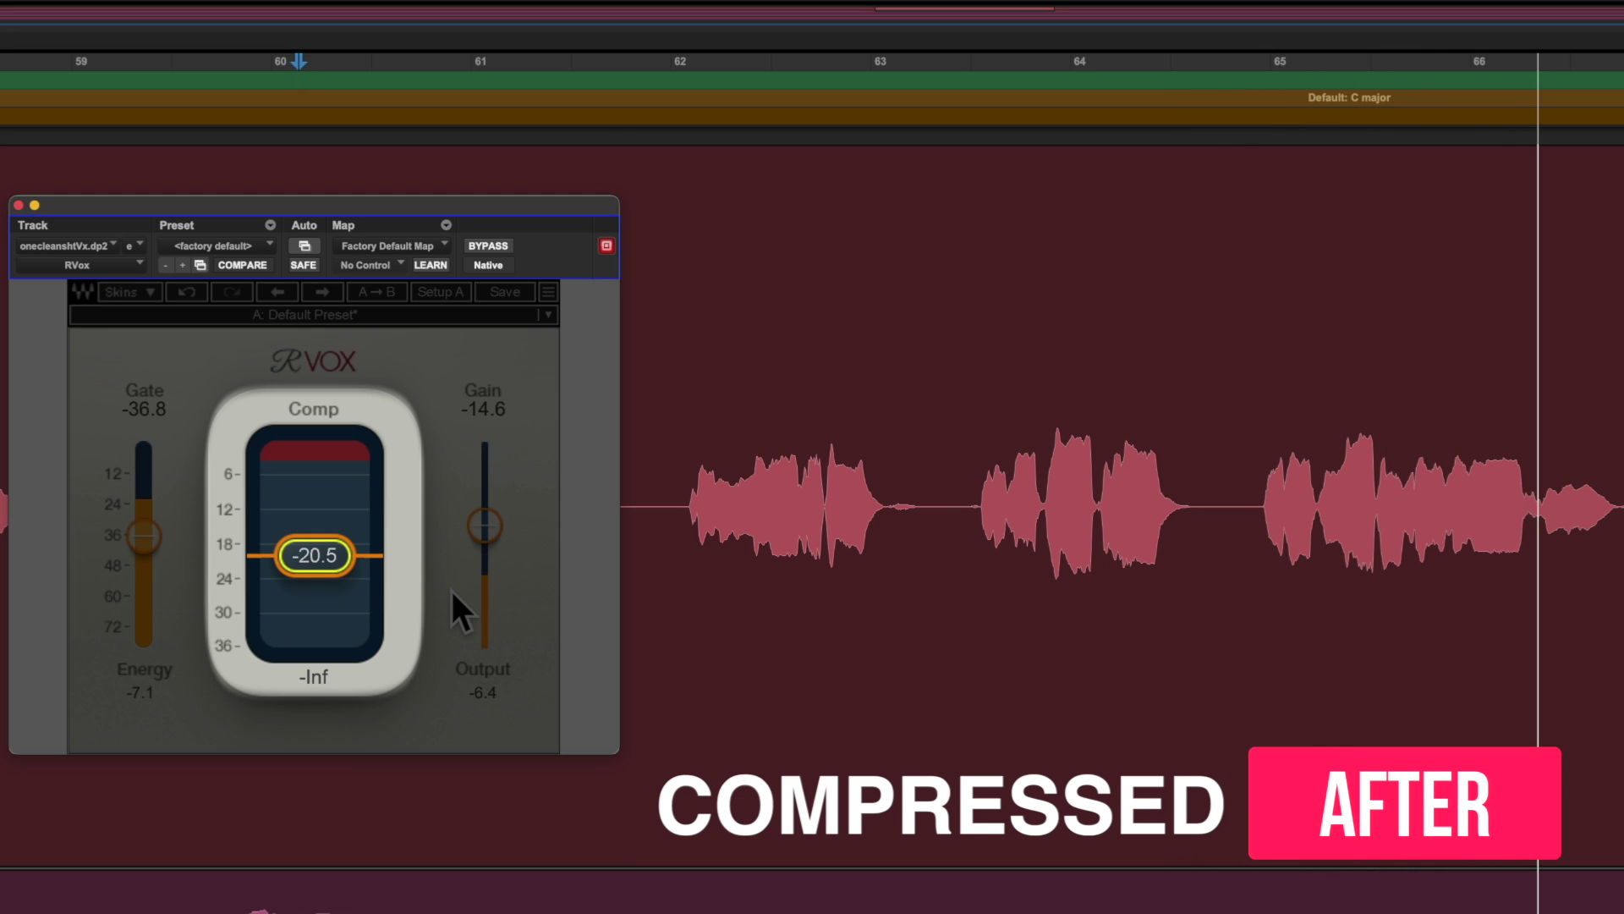
key(space)
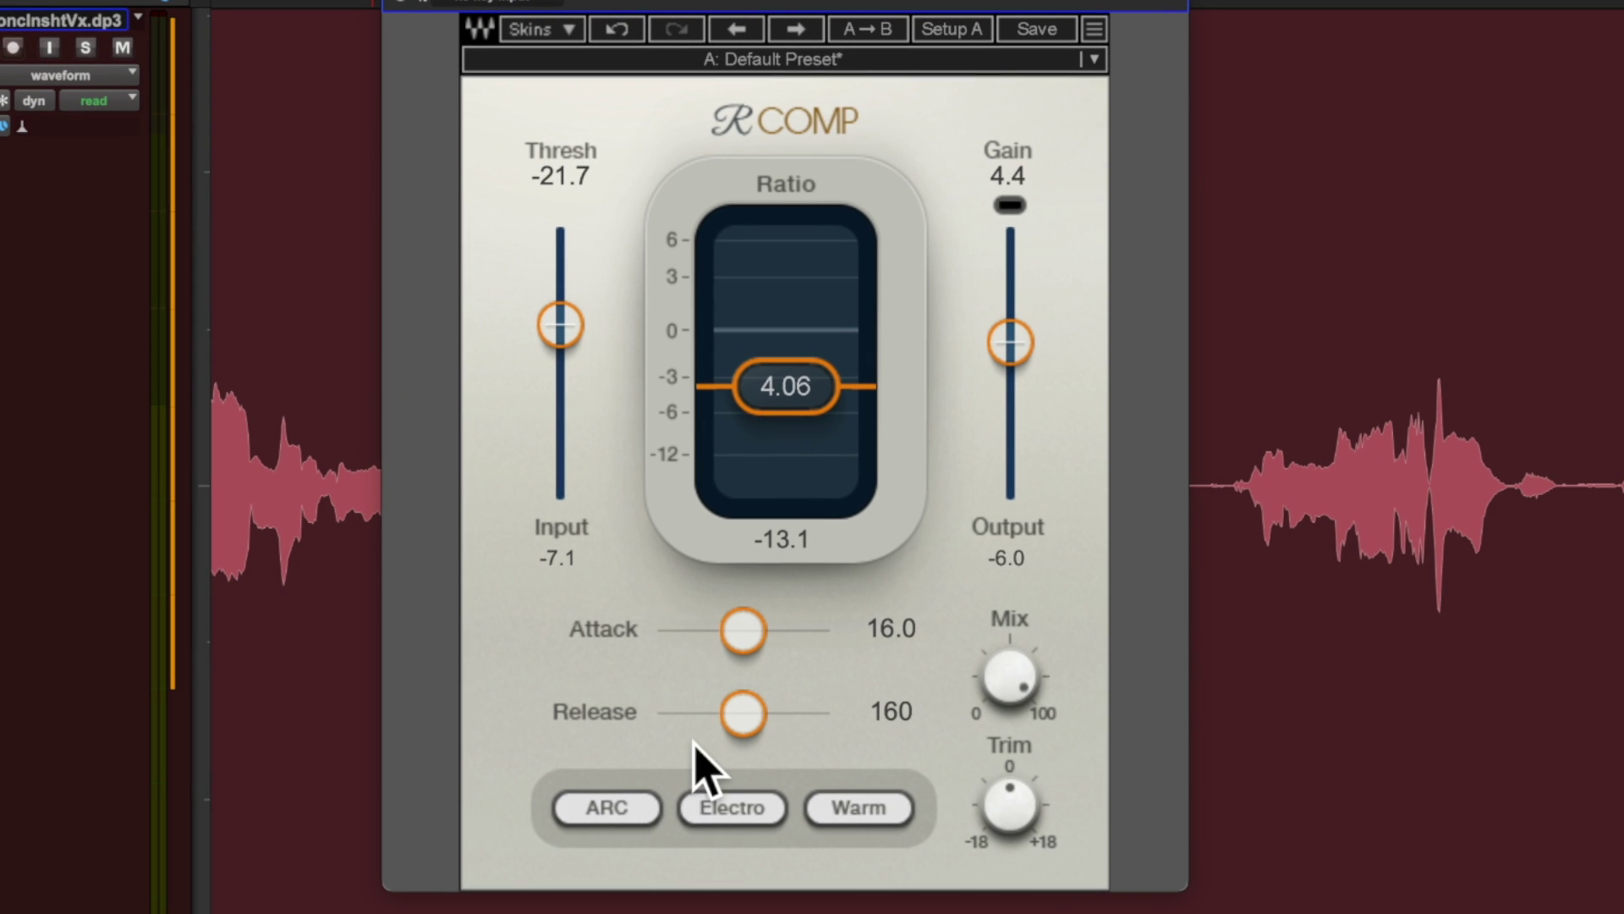
Step: Set the RCompressor attack to 0.50 and the release to about 559, and toggle playback
drag(743, 642, 664, 652)
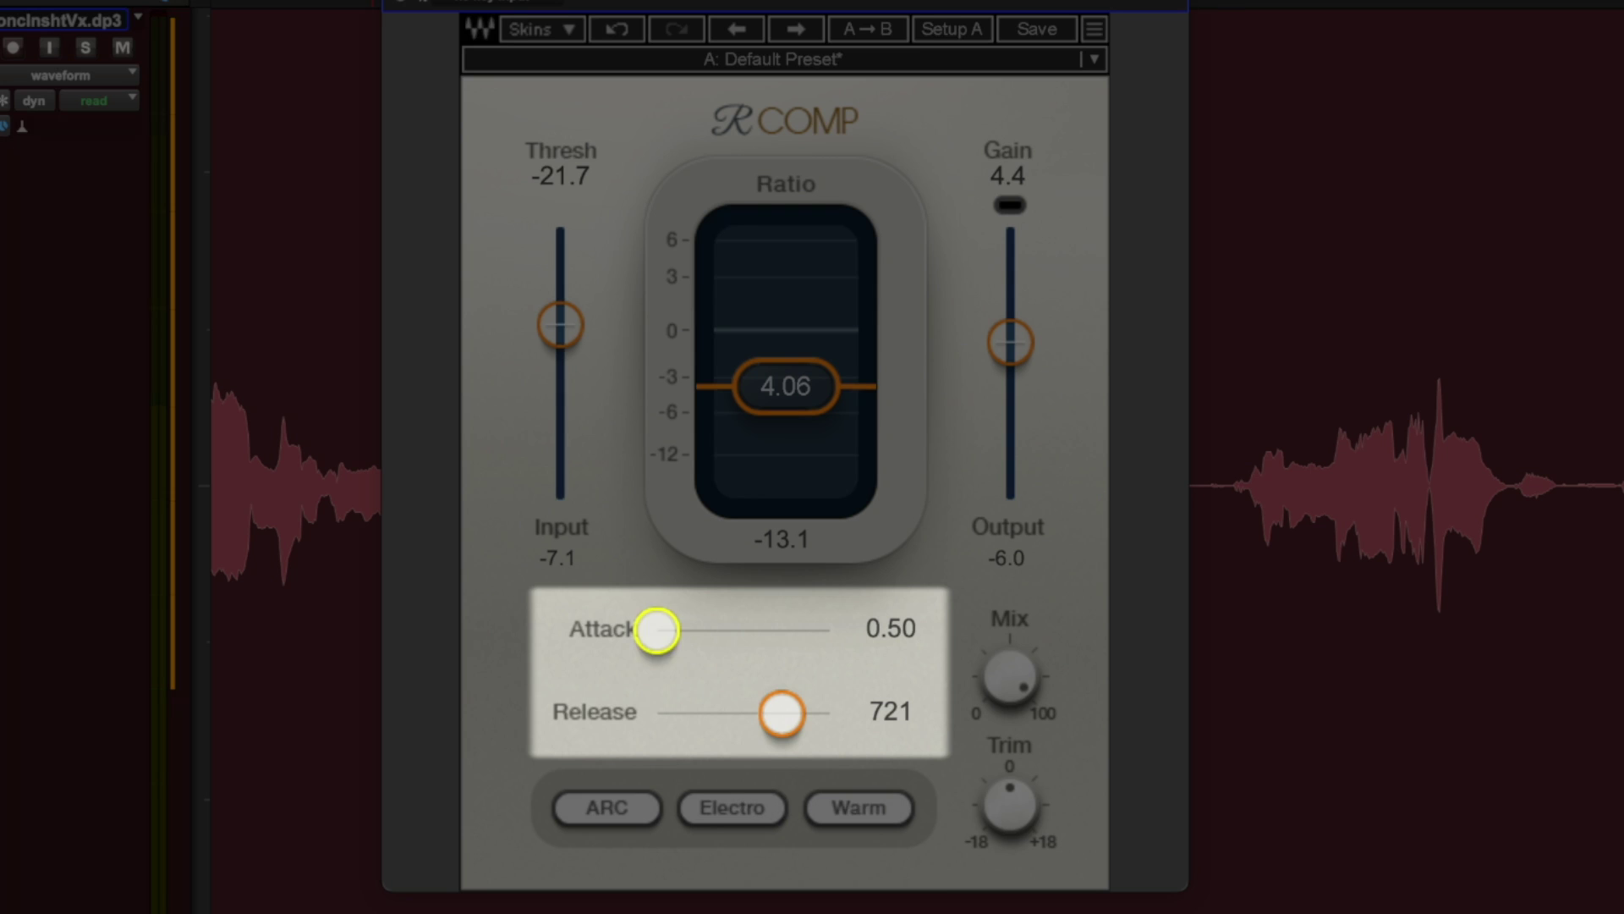
drag(788, 714, 697, 713)
click(785, 386)
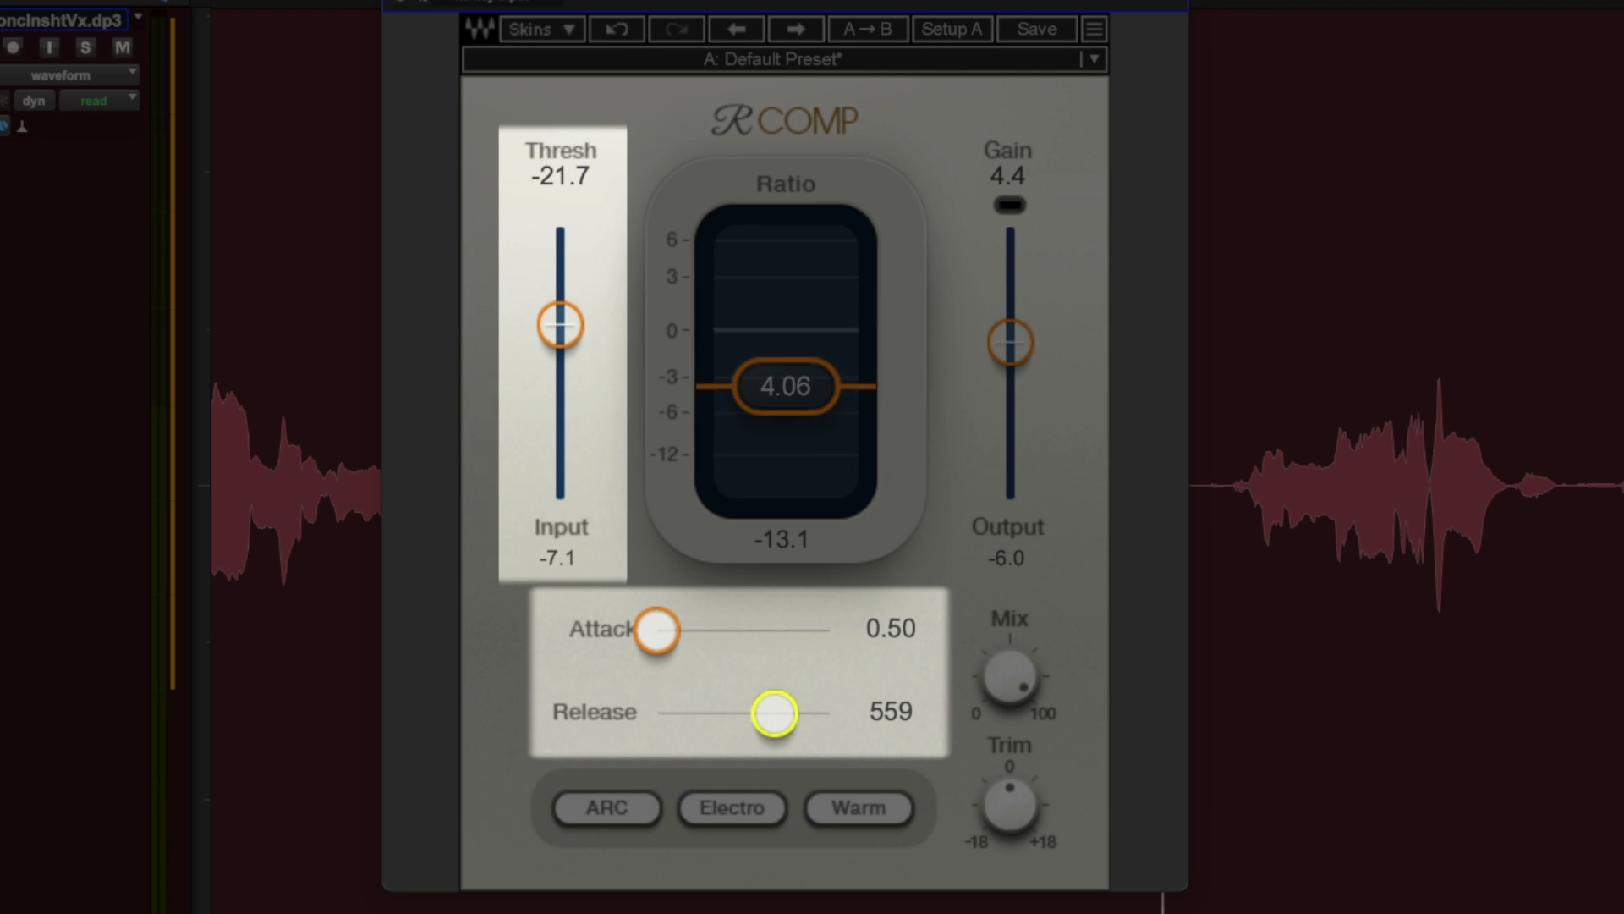
key(space)
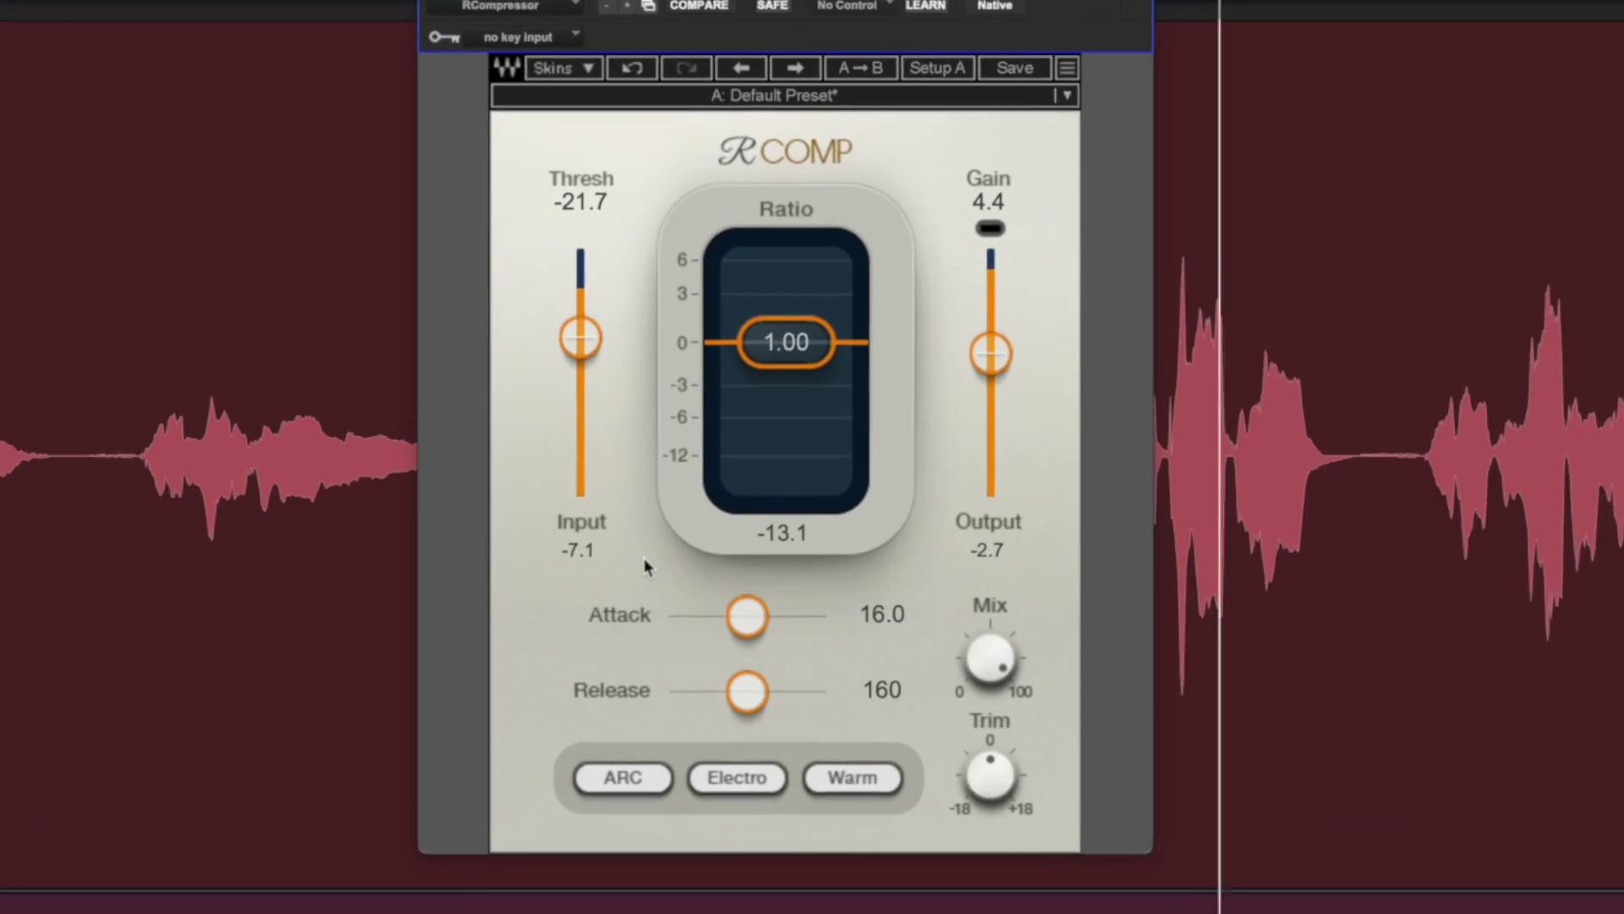
Step: Lower the RCompressor threshold to -33.3 and adjust its ratio and attack time
drag(580, 339, 576, 372)
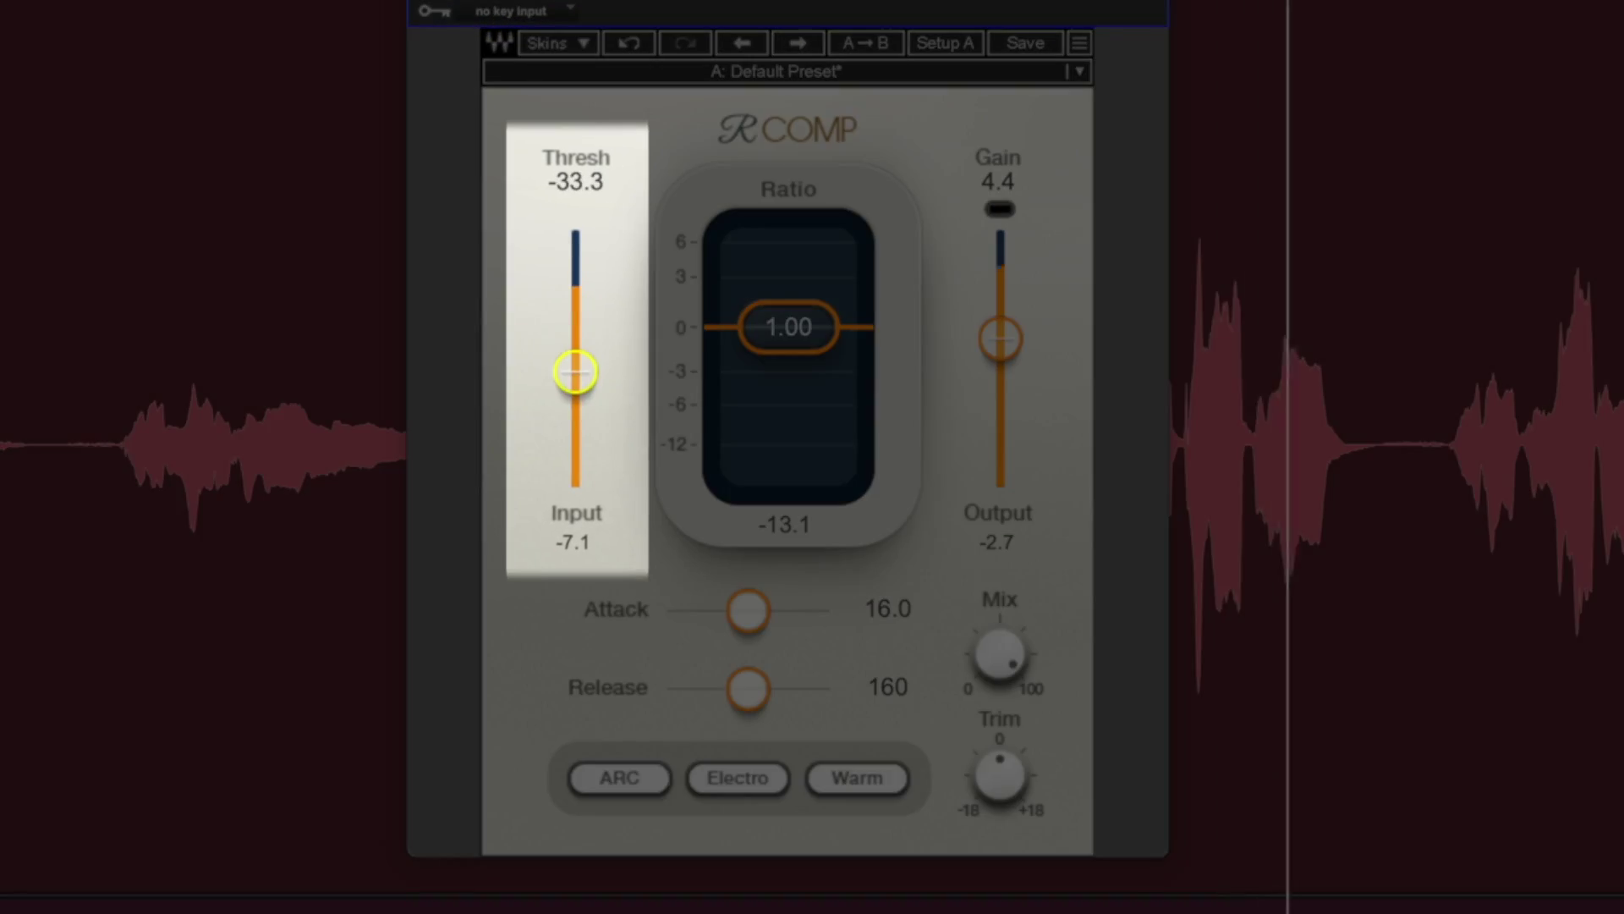
drag(730, 366, 730, 406)
drag(748, 609, 768, 718)
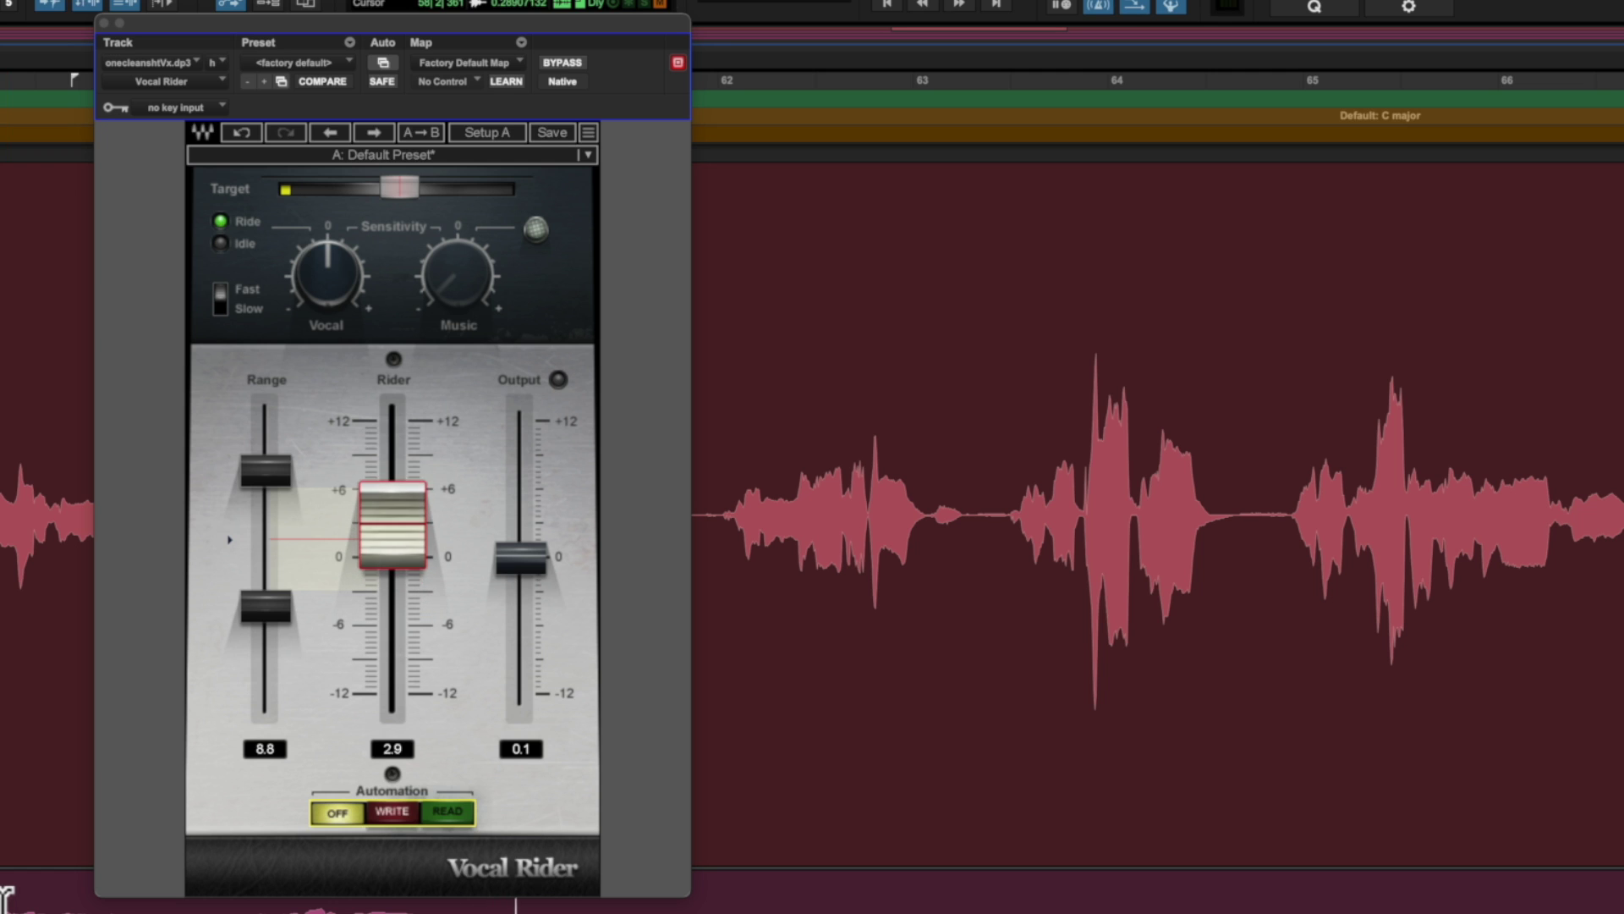
Step: Widen the Vocal Rider range to about 11.1 using both limits, toggle its bypass and audition the vocal
key(space)
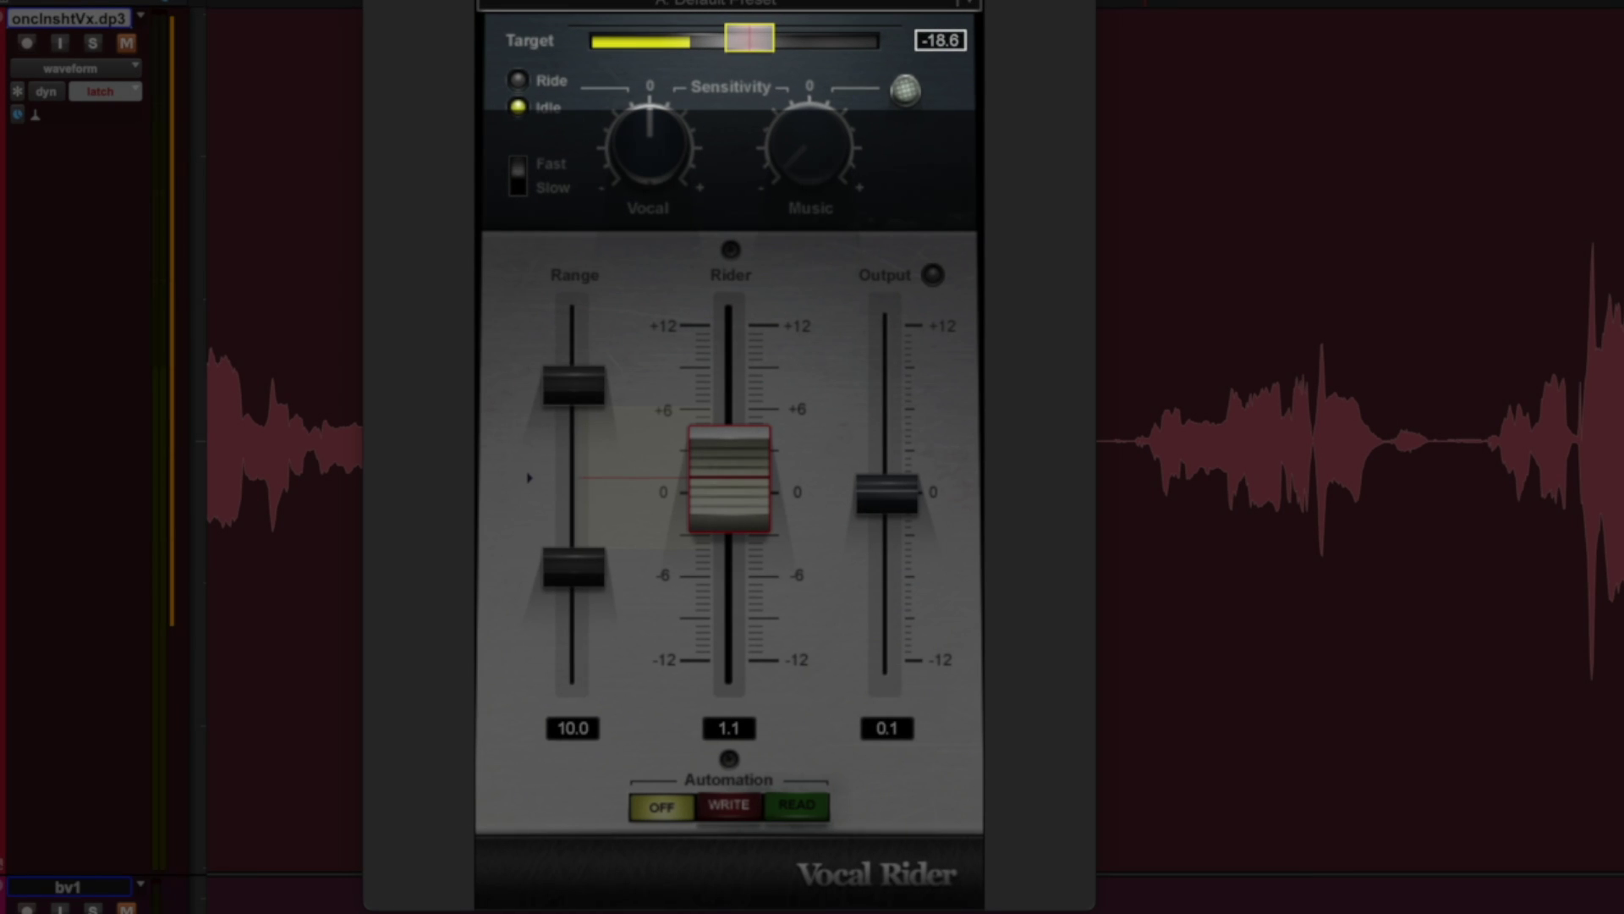
drag(569, 404, 569, 399)
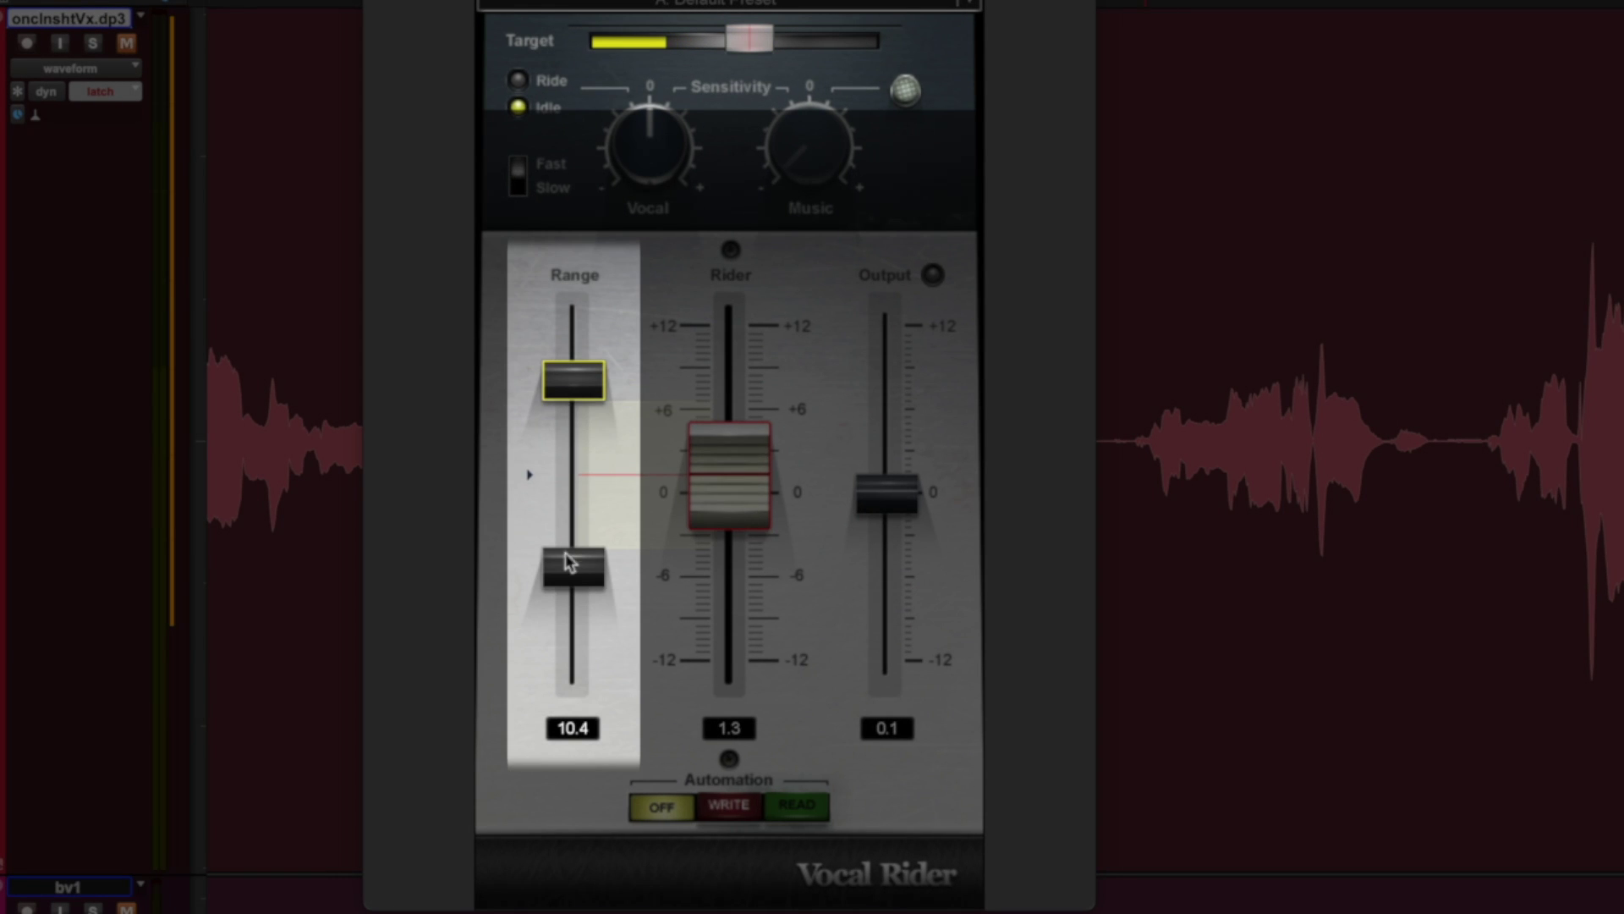
drag(574, 574, 574, 577)
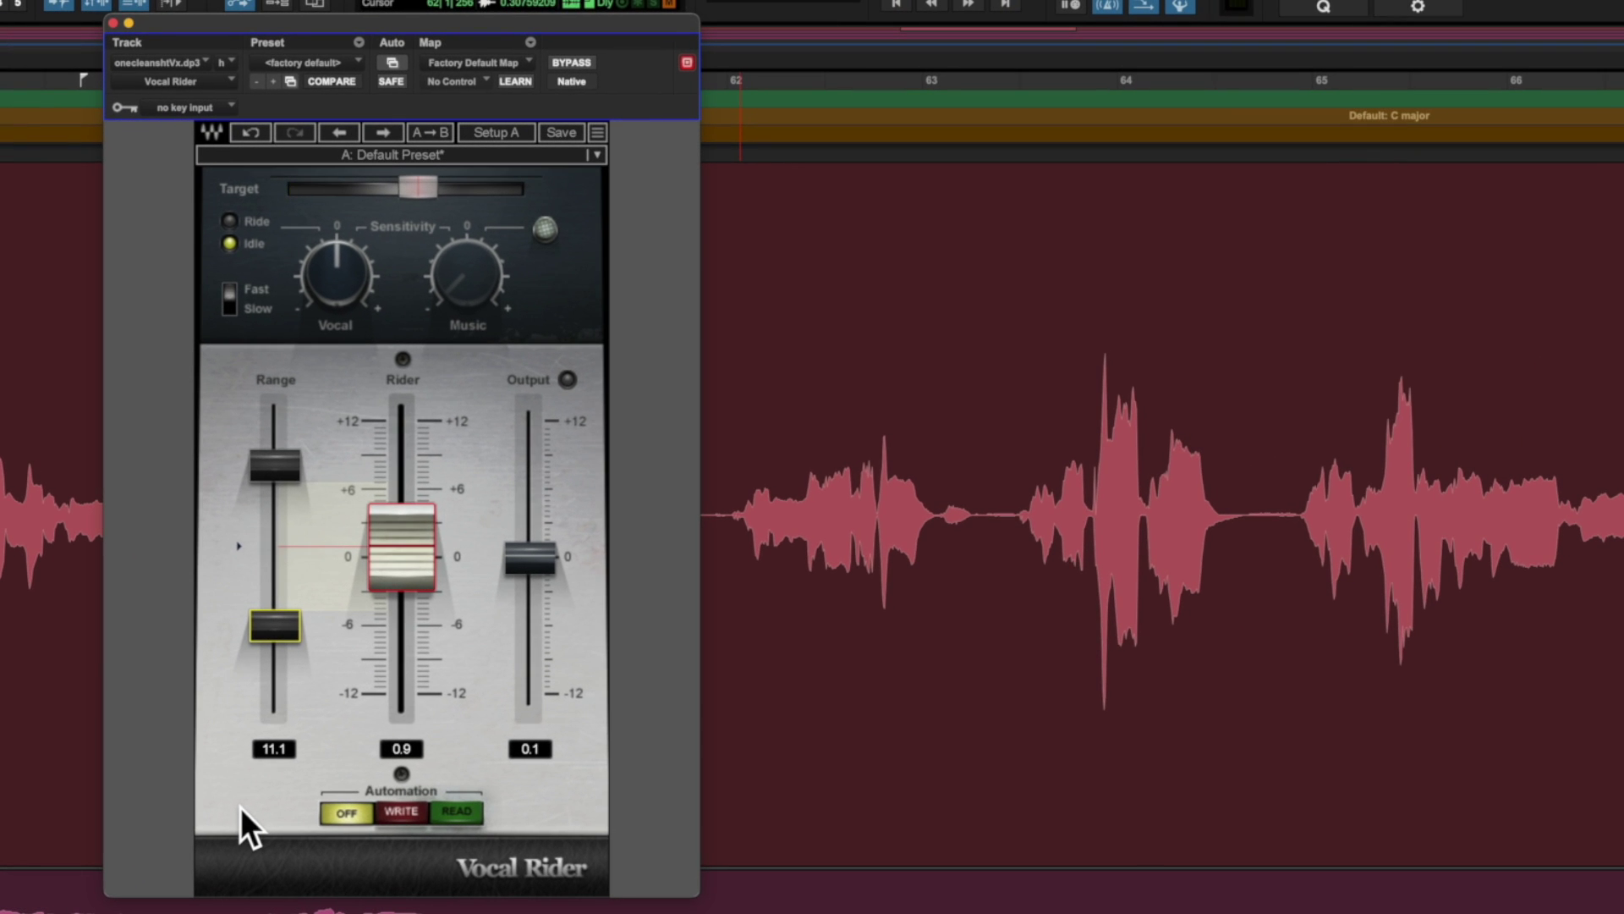
click(572, 62)
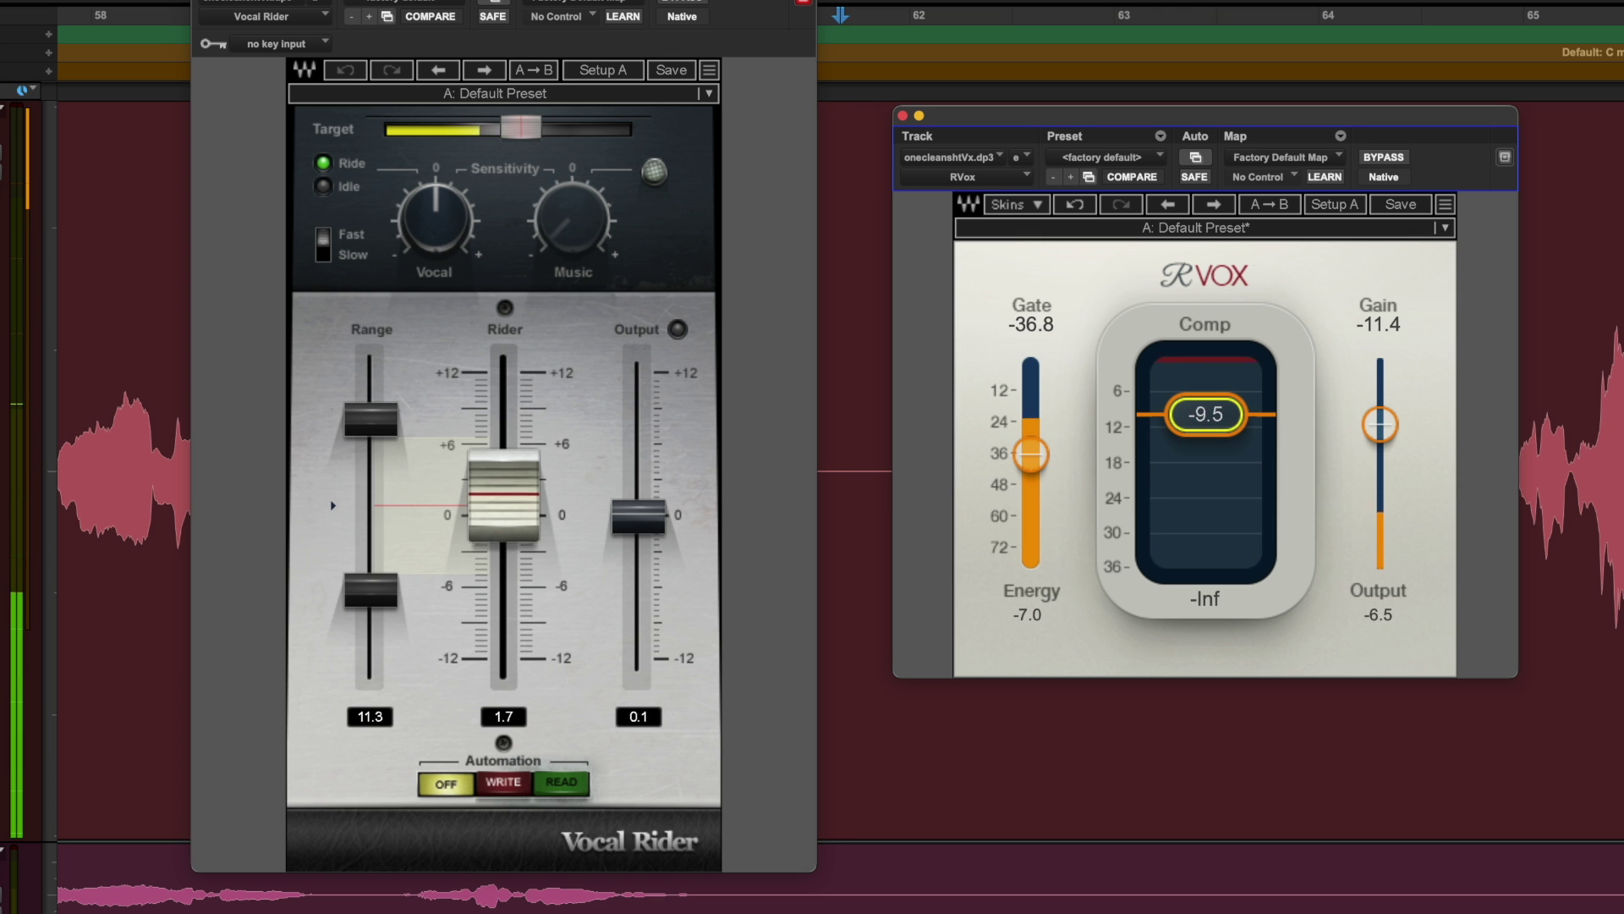
key(space)
key(space)
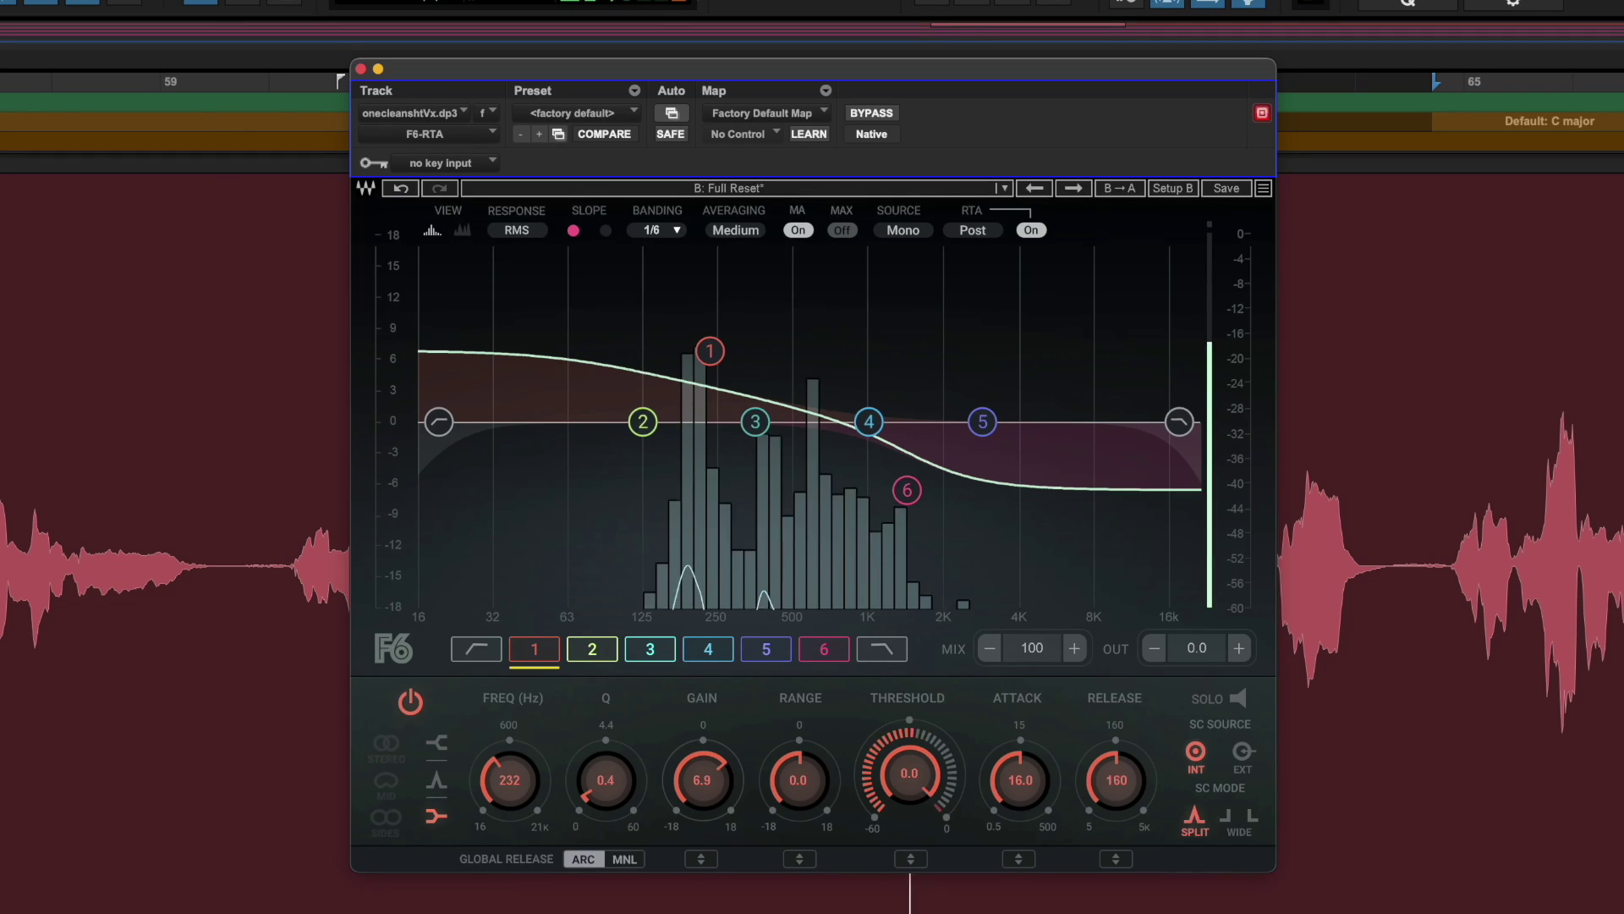
Step: Switch the F6-RTA equalizer to its other setup and toggle playback
click(1181, 191)
key(space)
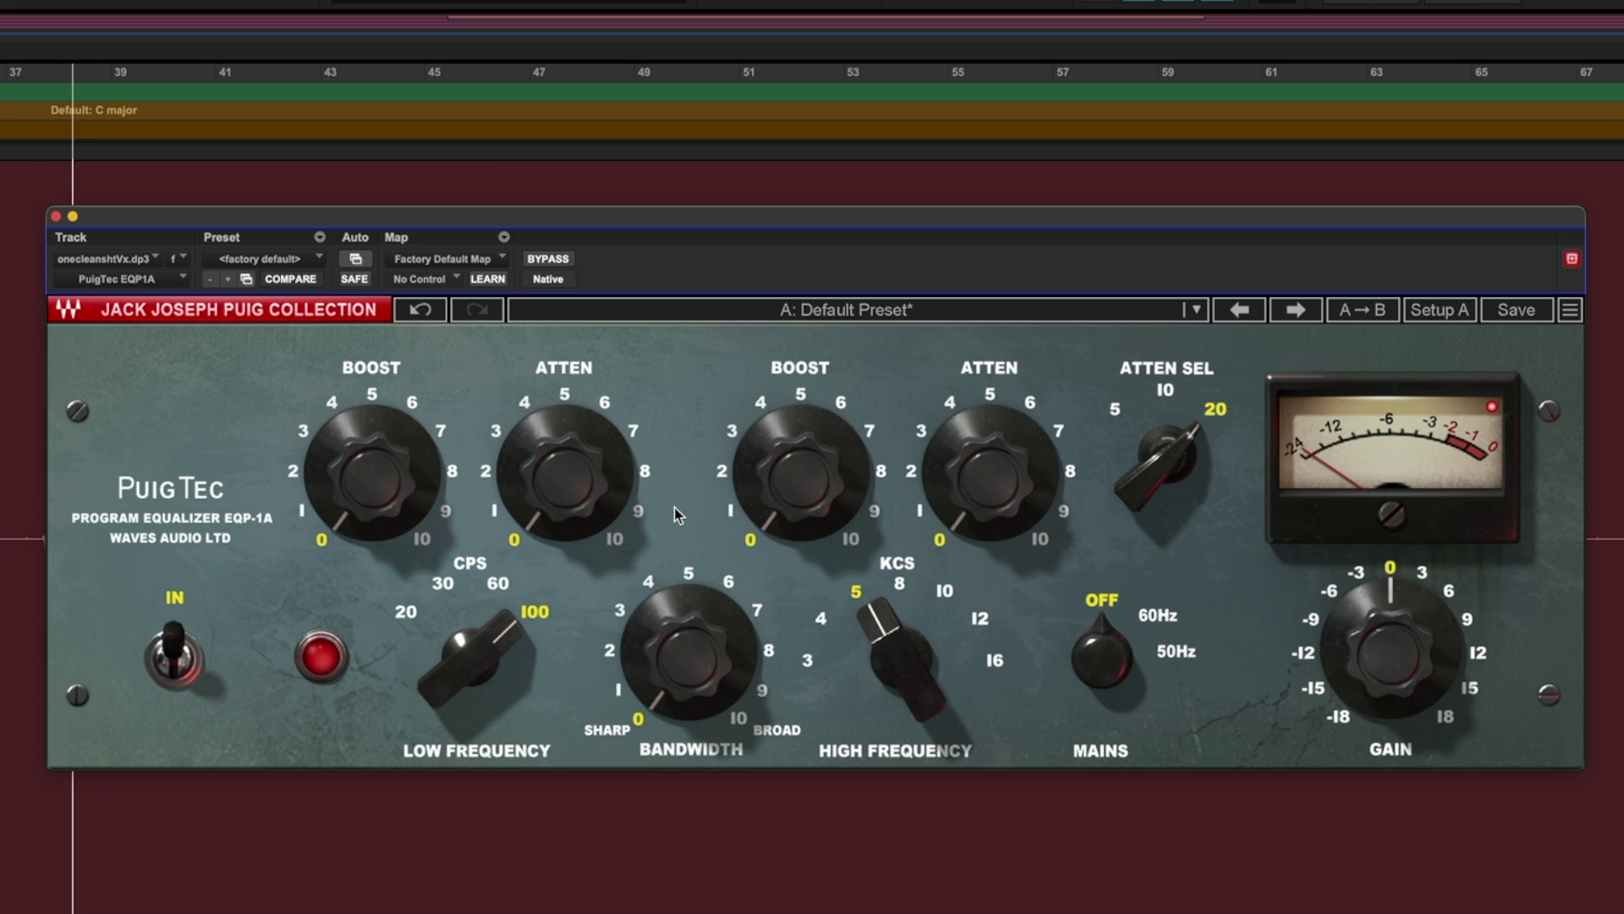
Step: Set the PuigTec EQP1A low-frequency attenuation to 3.3 and the high-frequency boost to about 6 for a lighter feel
drag(541, 507, 541, 474)
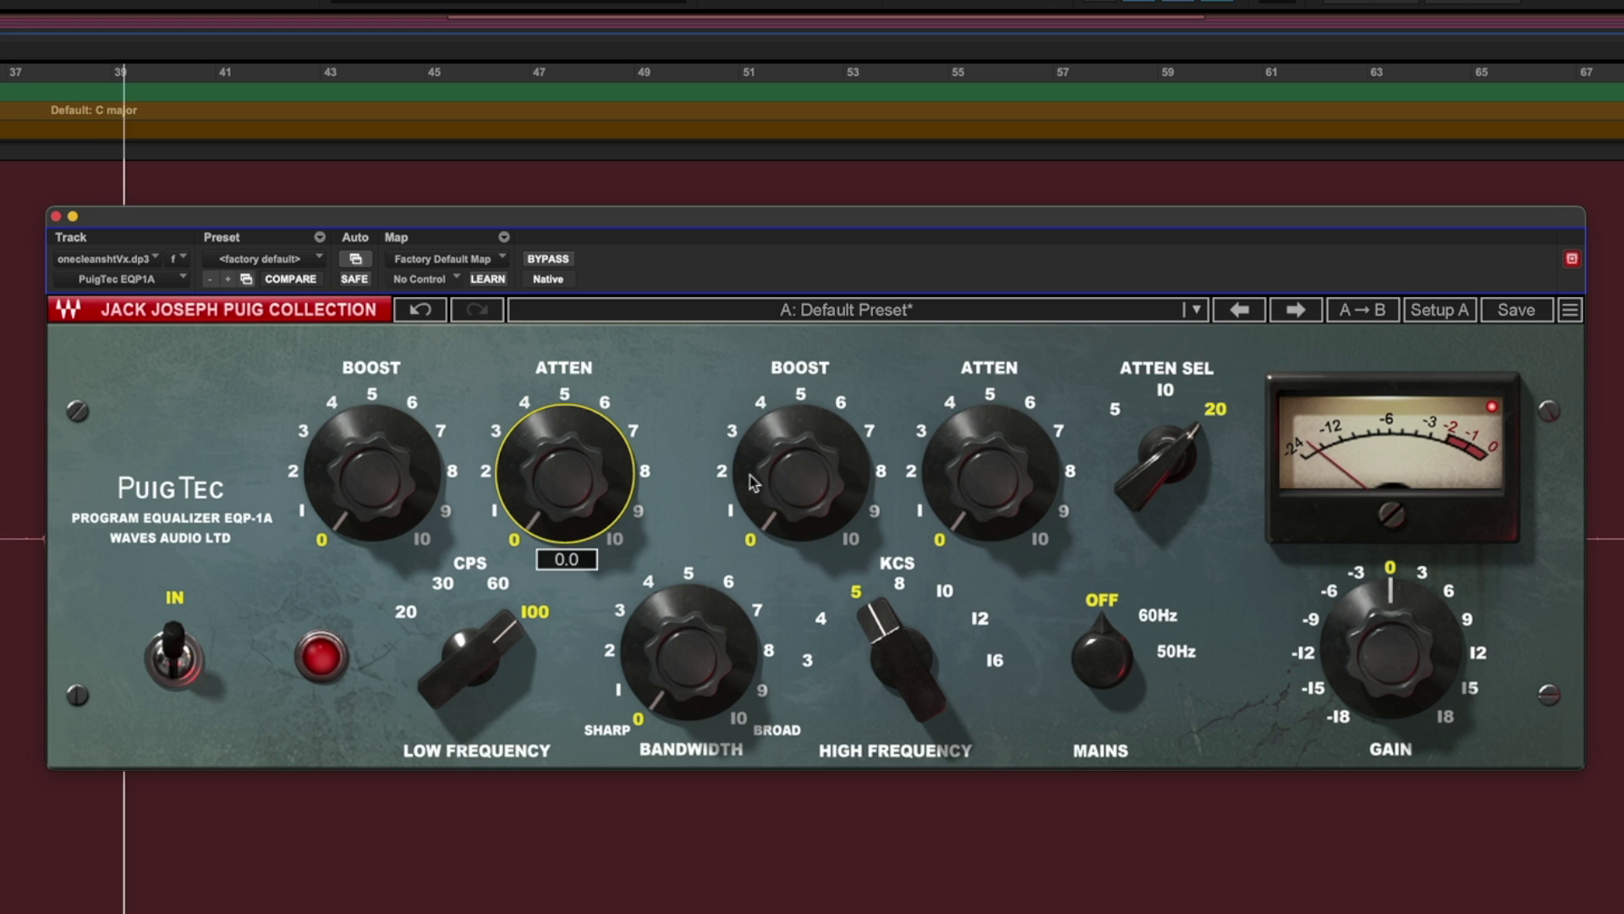
drag(800, 470, 800, 435)
scroll(618, 383, up, 2)
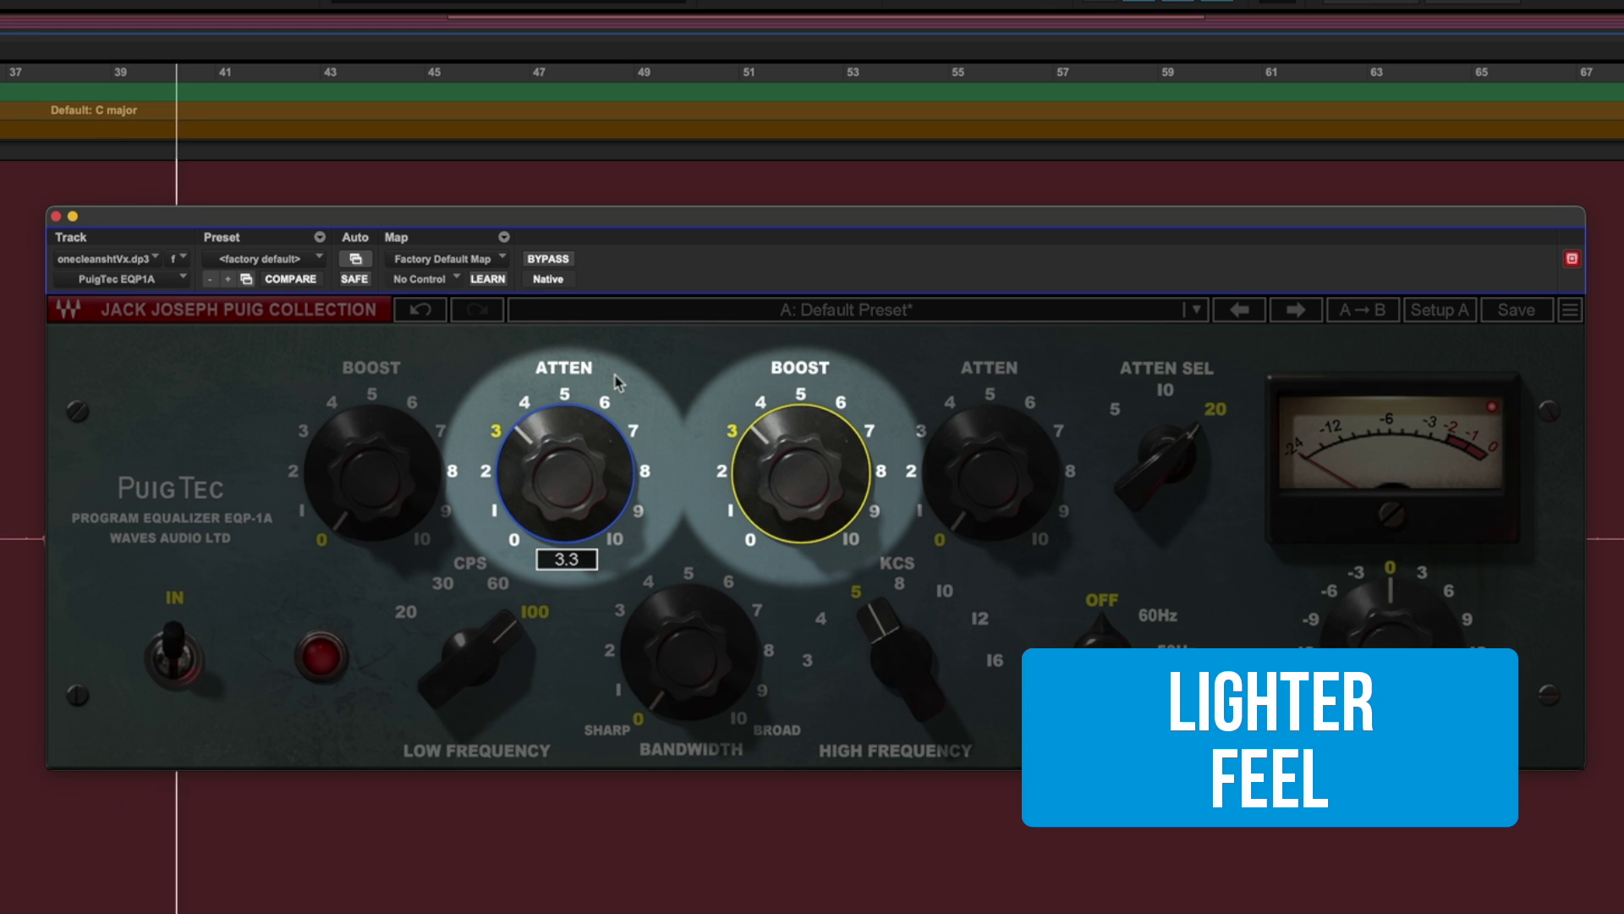
scroll(806, 469, up, 2)
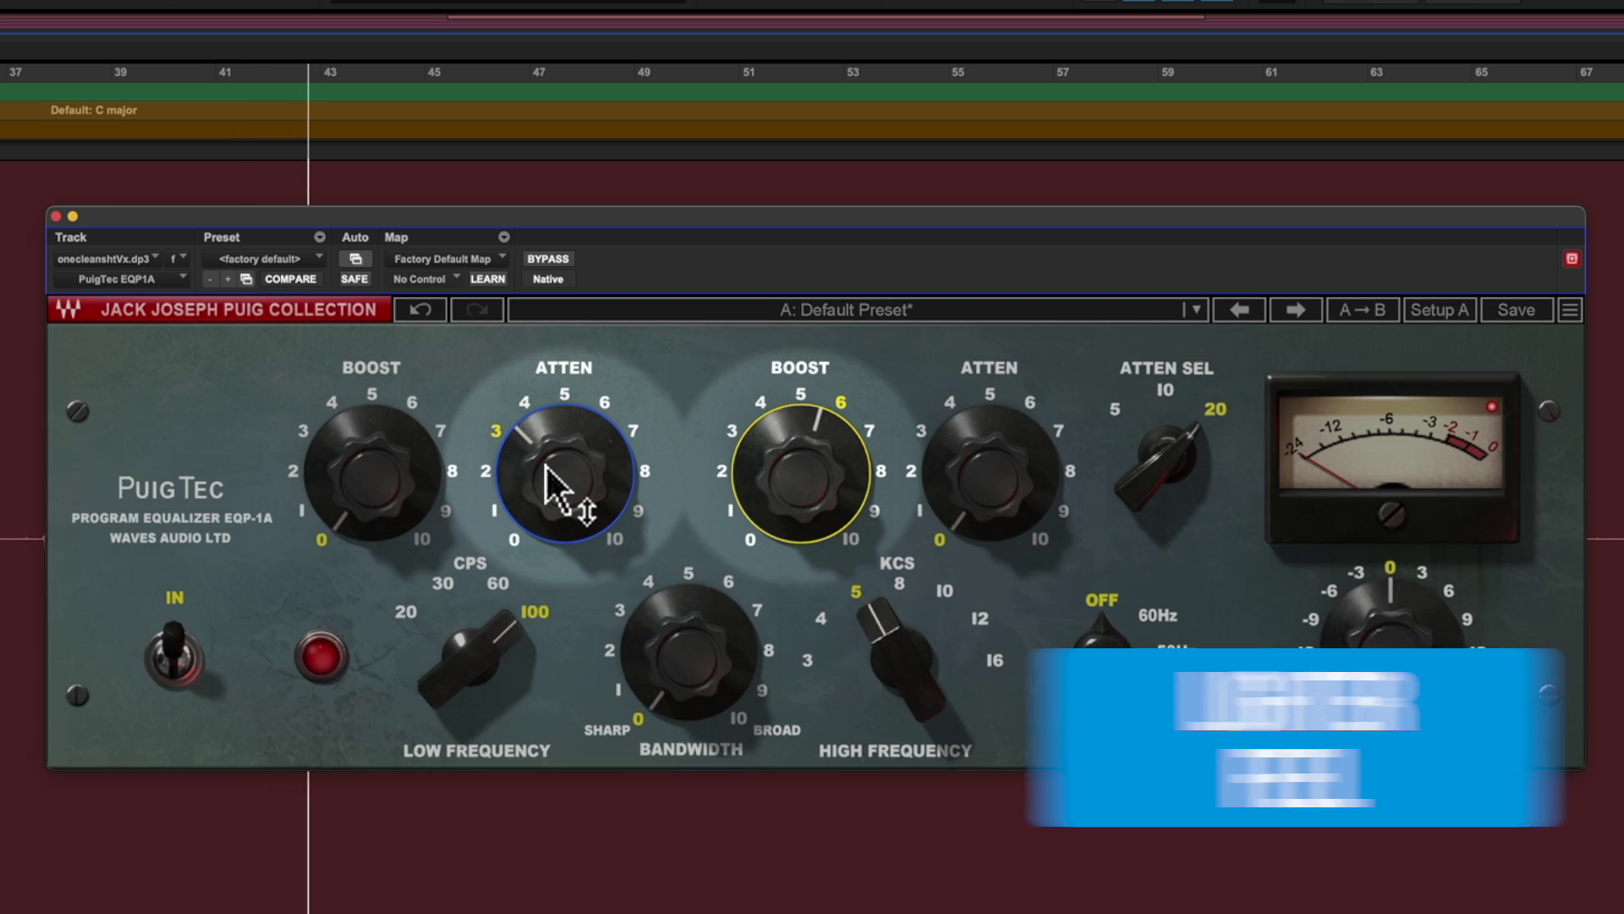
Step: Reset the low-frequency attenuation and high-frequency boost to 0, and set the high-frequency attenuation to 6.7
alt+click(547, 467)
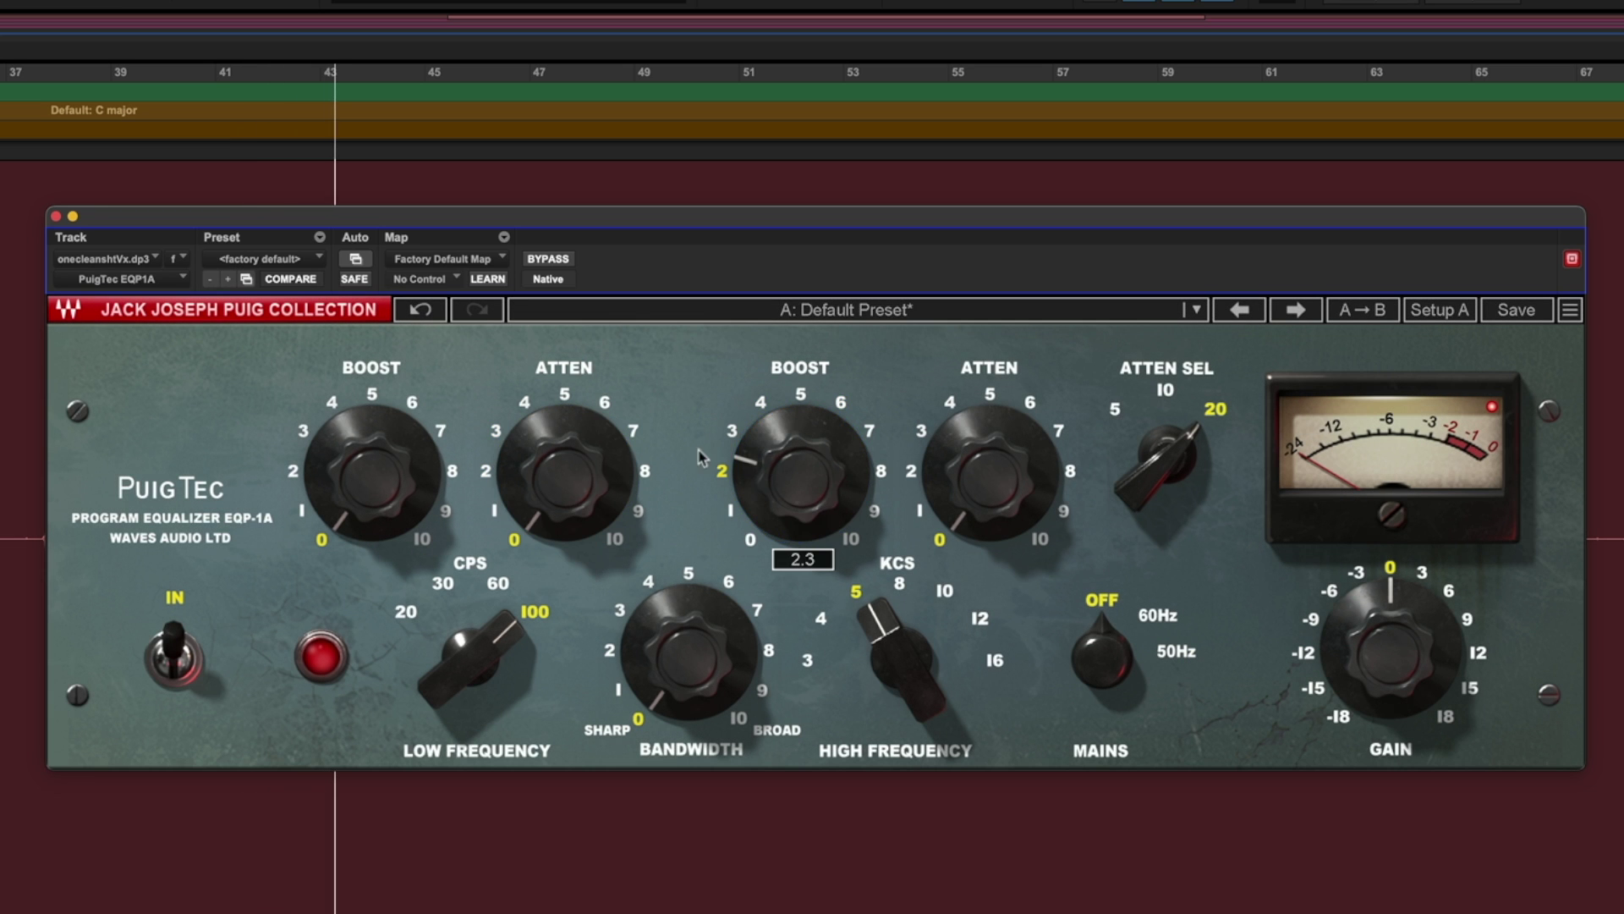
alt+click(818, 484)
scroll(932, 488, up, 4)
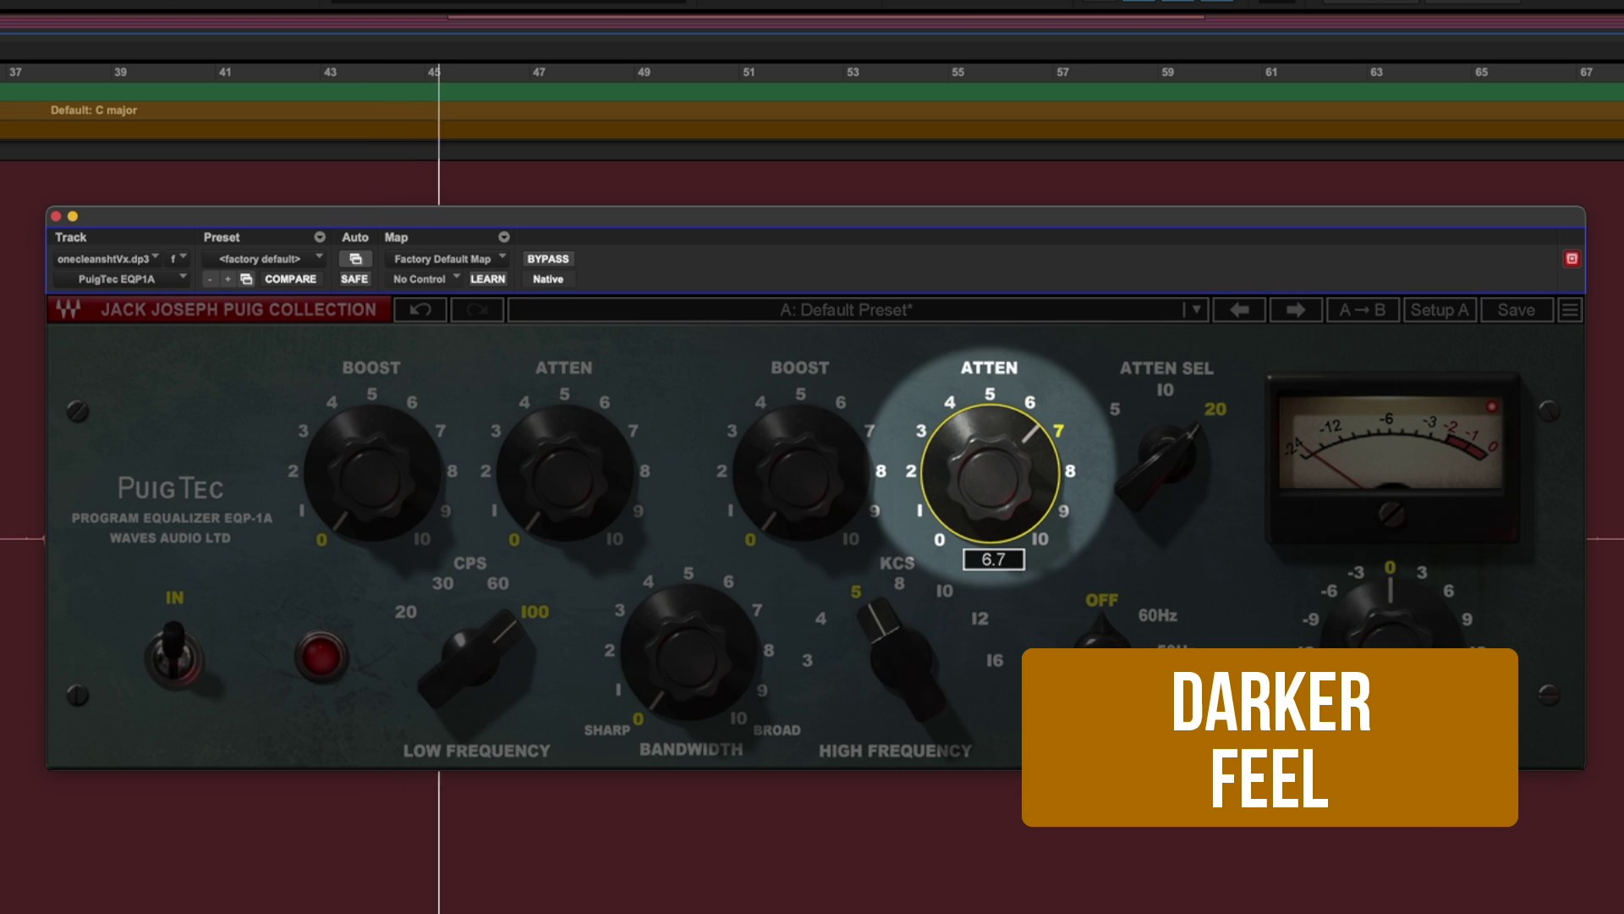
Step: Raise the low-frequency boost to 4.4 for a darker, warmer feel
click(376, 483)
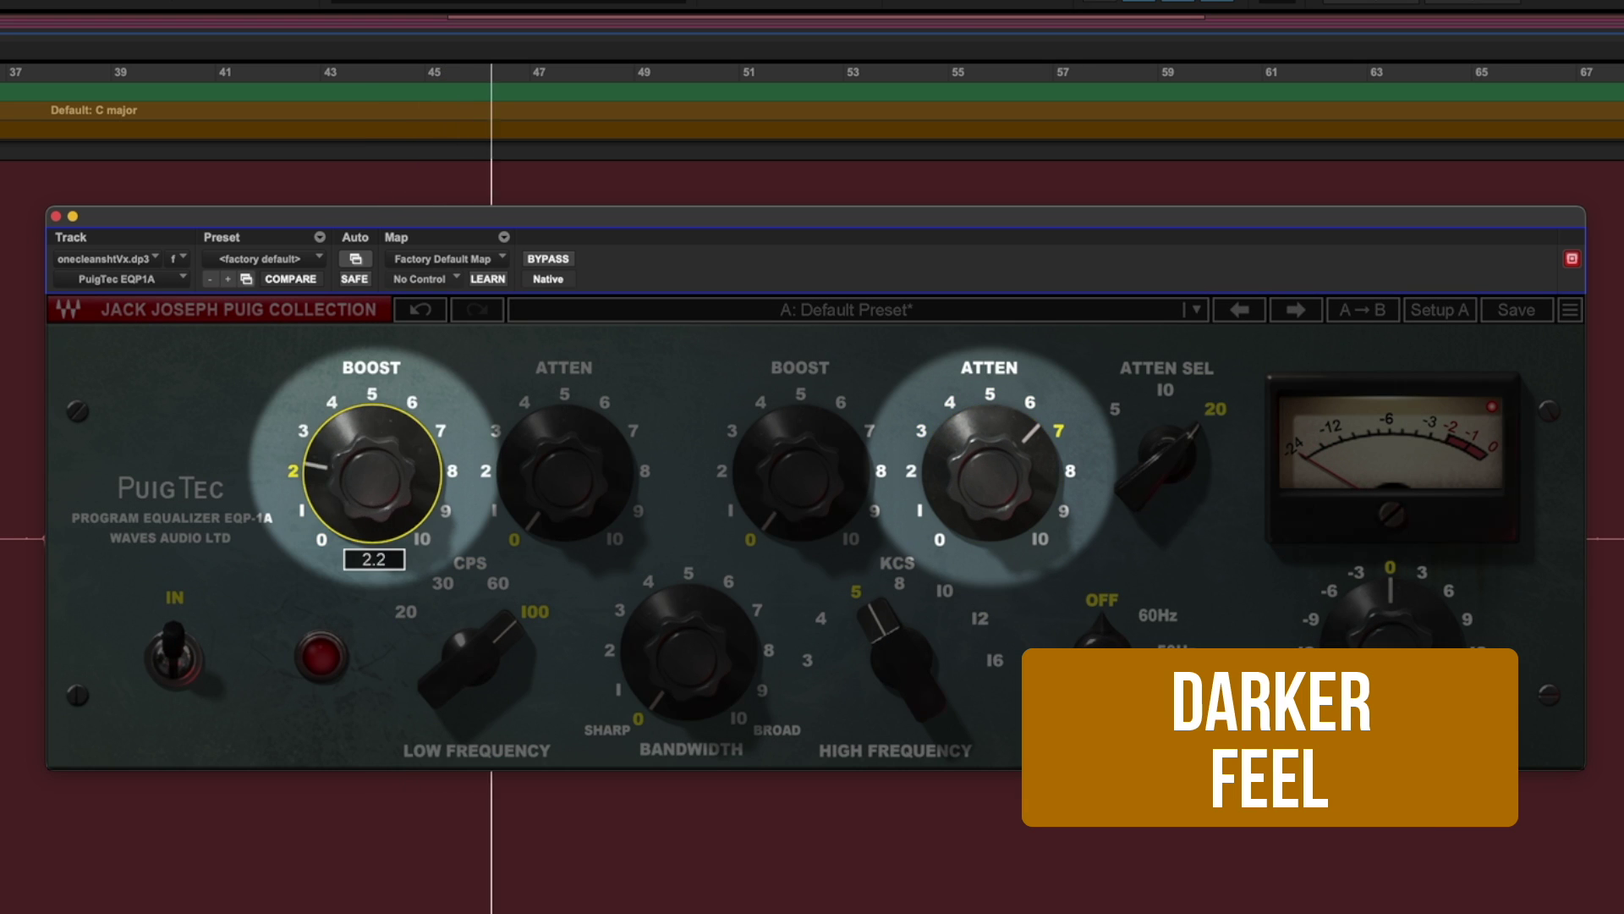
drag(376, 482, 377, 492)
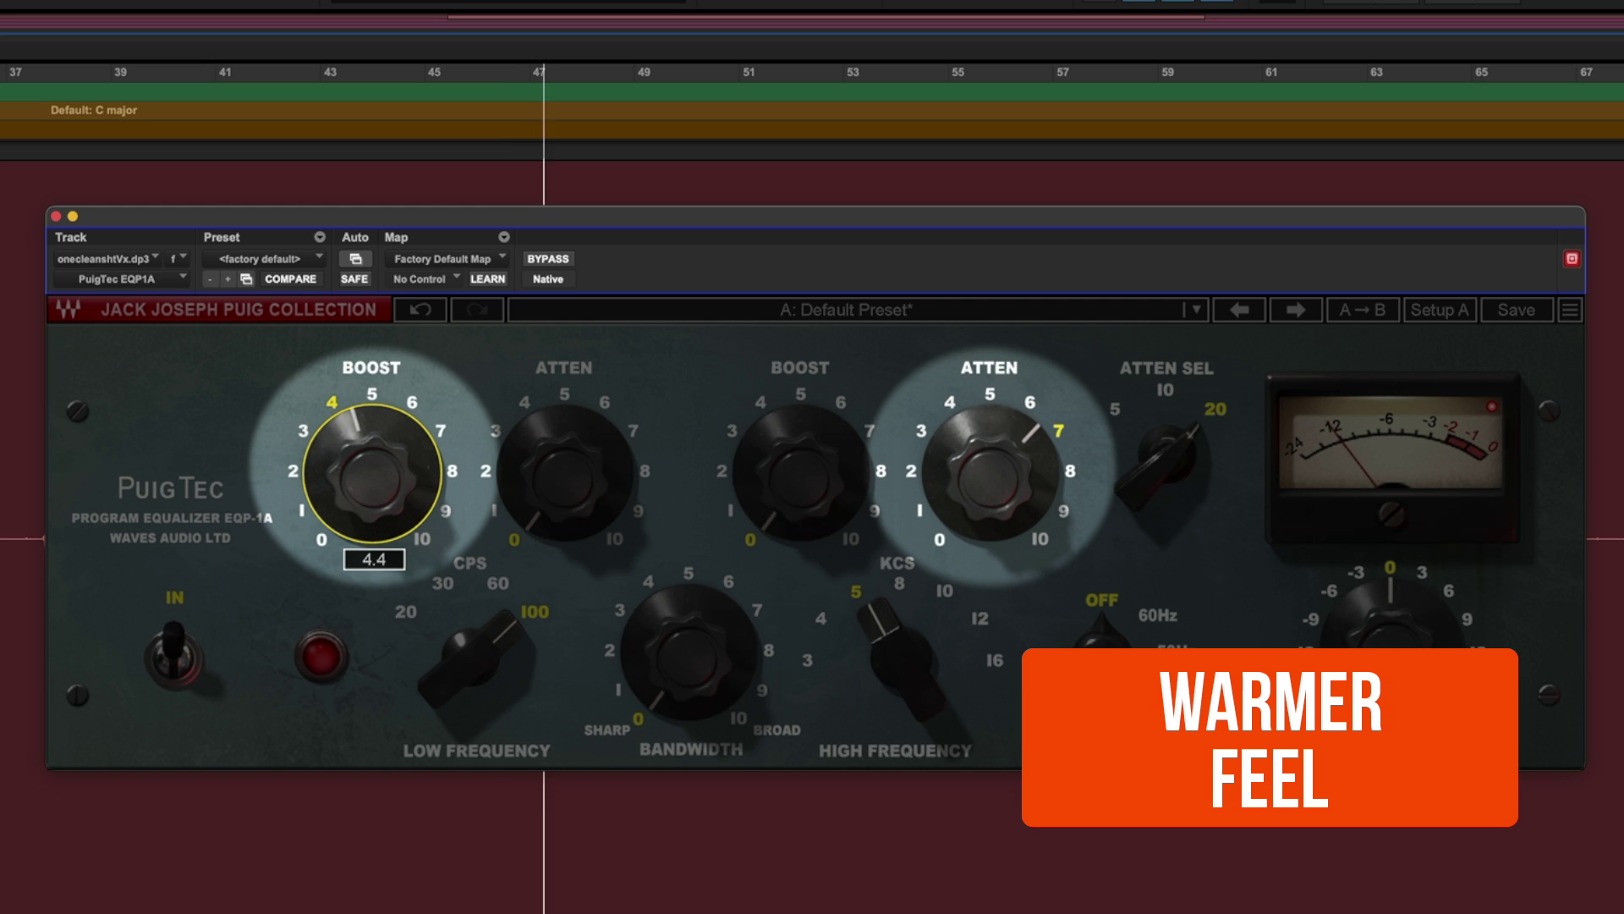
Step: Reset the low-frequency boost to 0 and set the high-frequency selector to 3 kHz
alt+click(364, 486)
drag(899, 656, 995, 584)
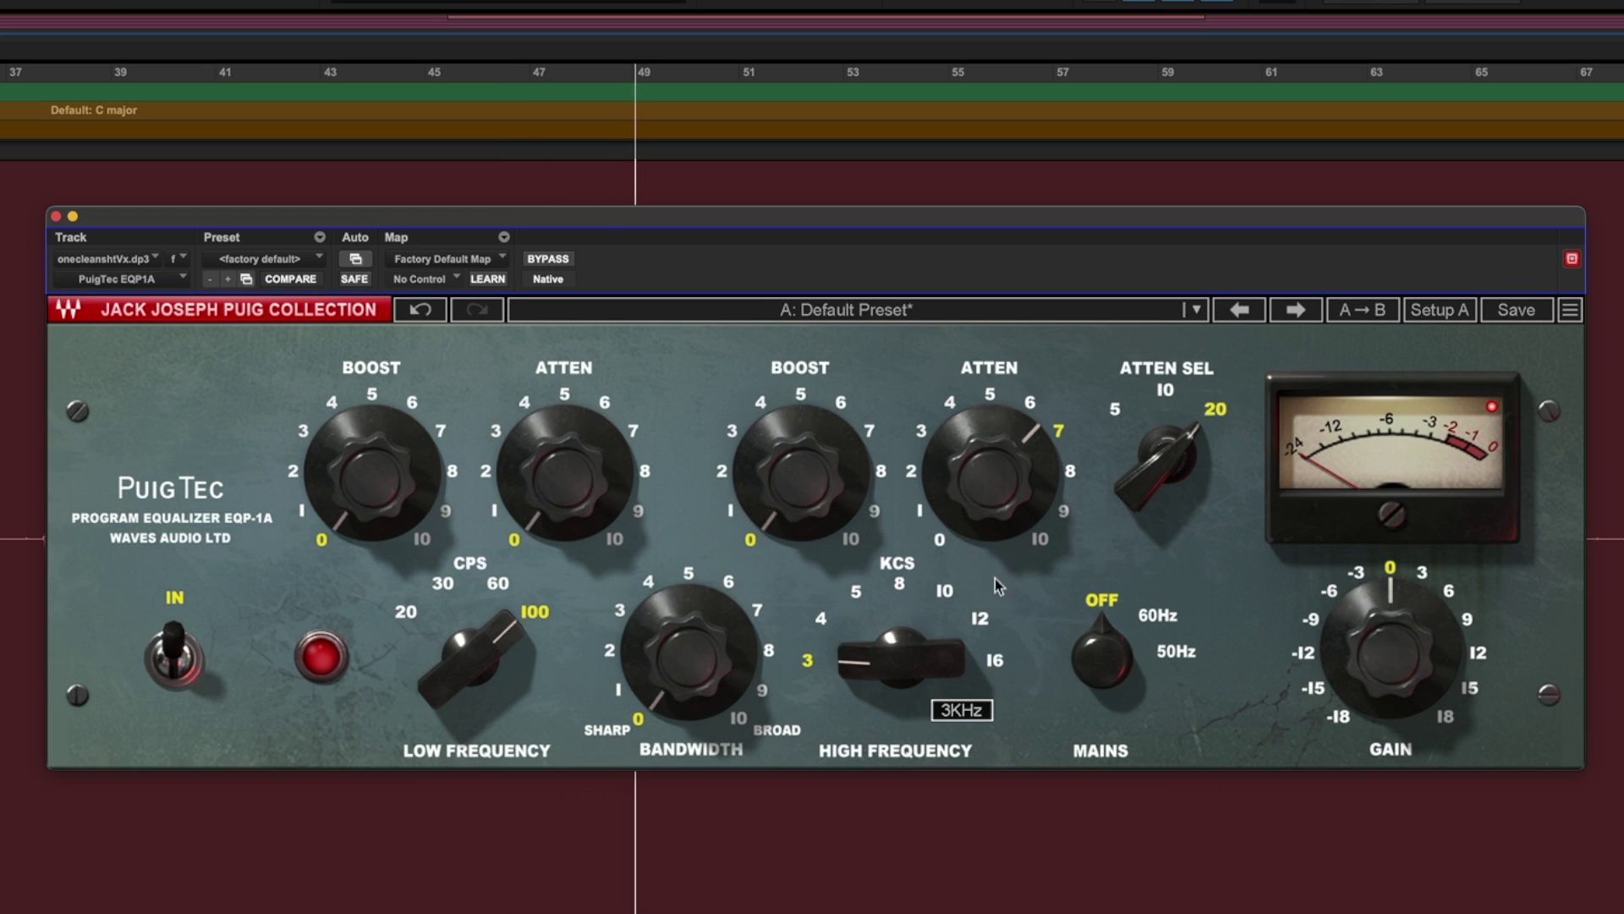
Step: Reset the EQP1A high-frequency attenuation to 0 and set the high-frequency selector to 12 kHz
click(1003, 481)
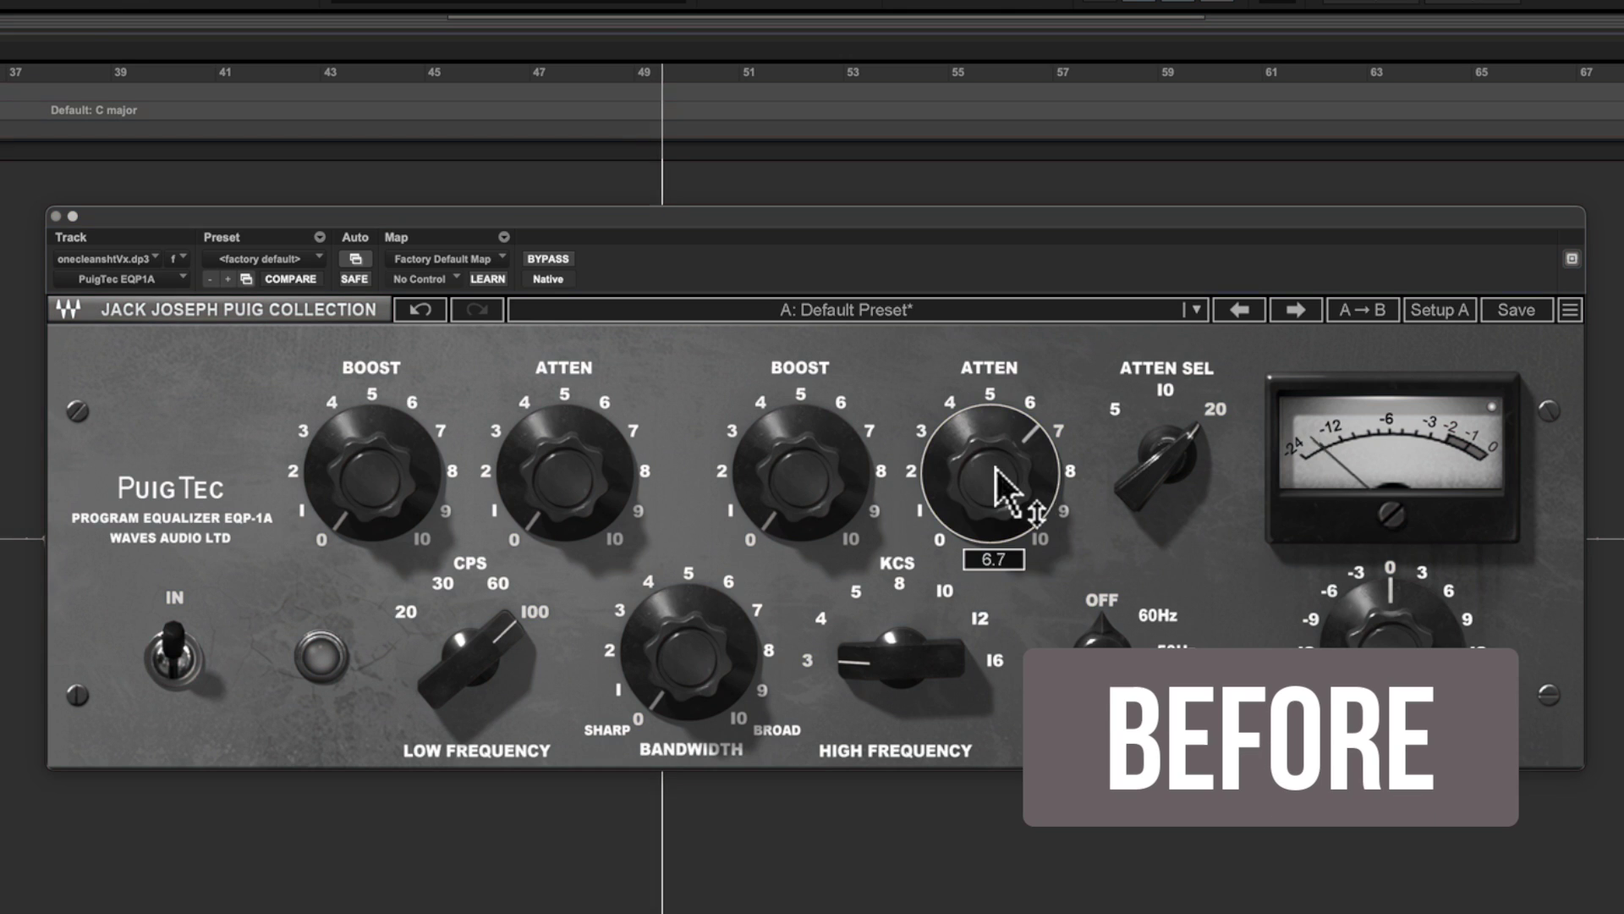
click(982, 615)
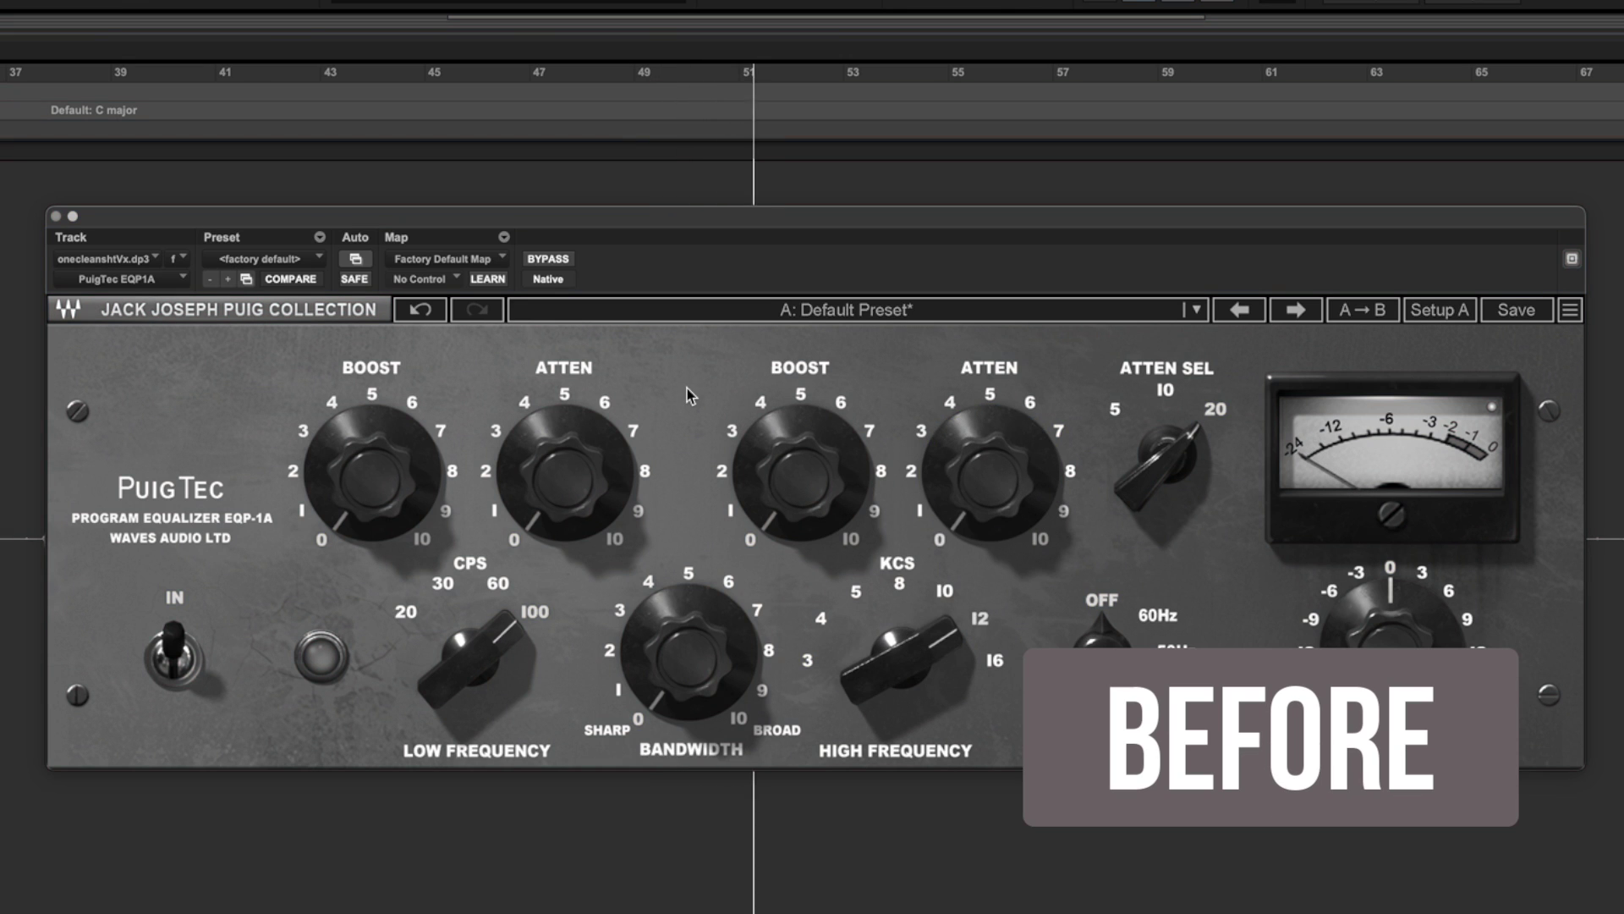
Step: Raise the high-frequency boost to about 5.6 and the low-frequency attenuation to about 3, comparing with the bypassed signal
drag(805, 472, 805, 427)
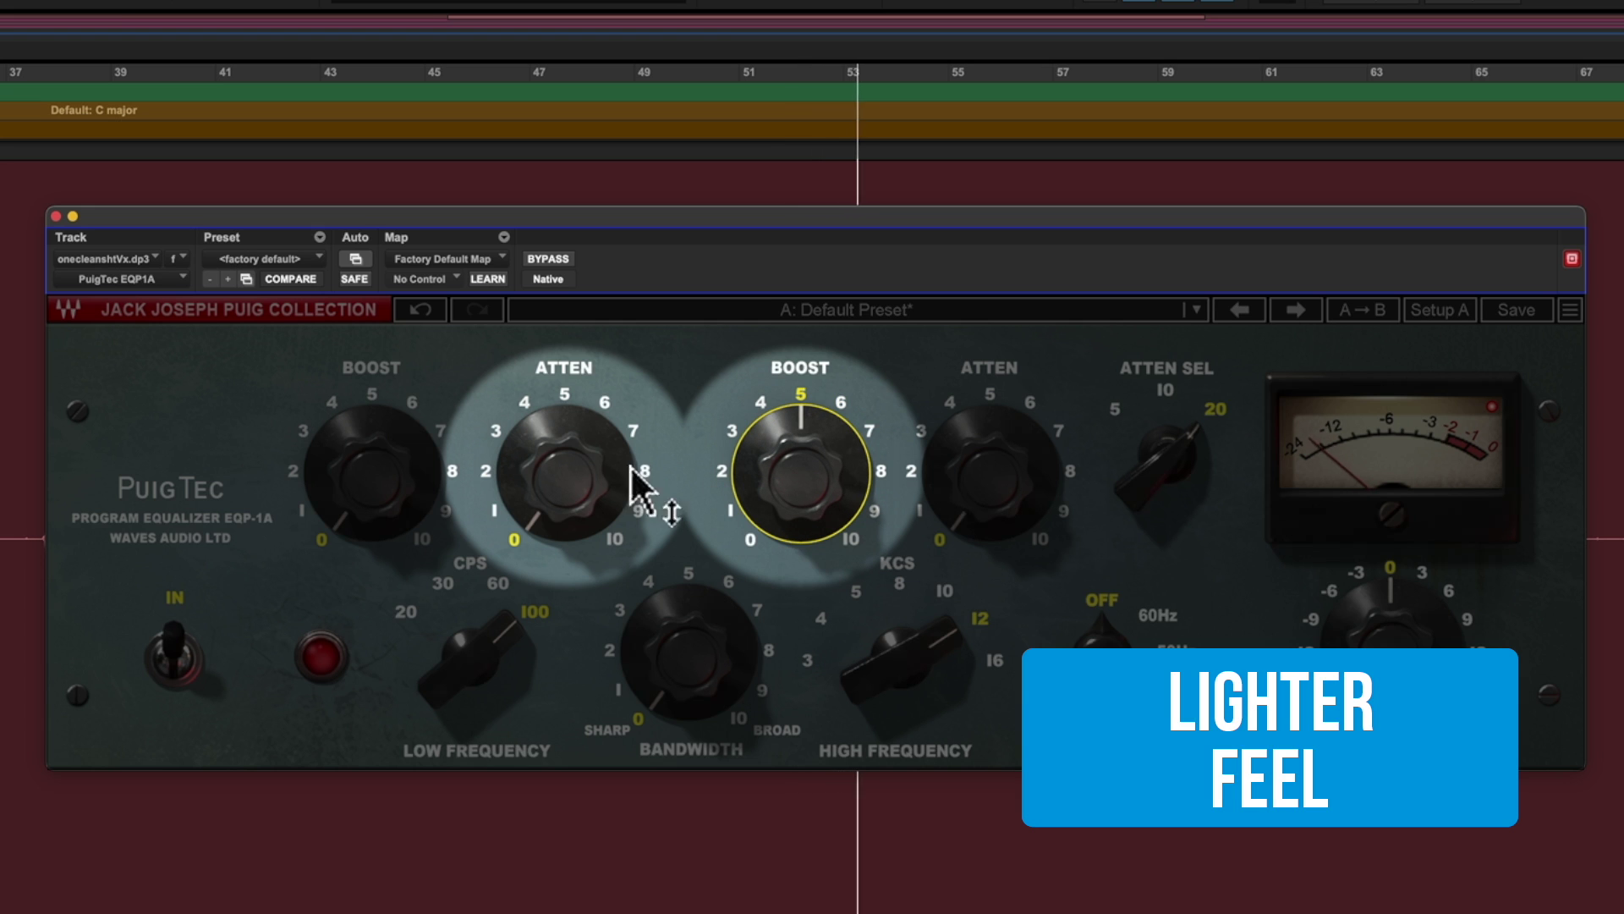
drag(646, 478, 645, 471)
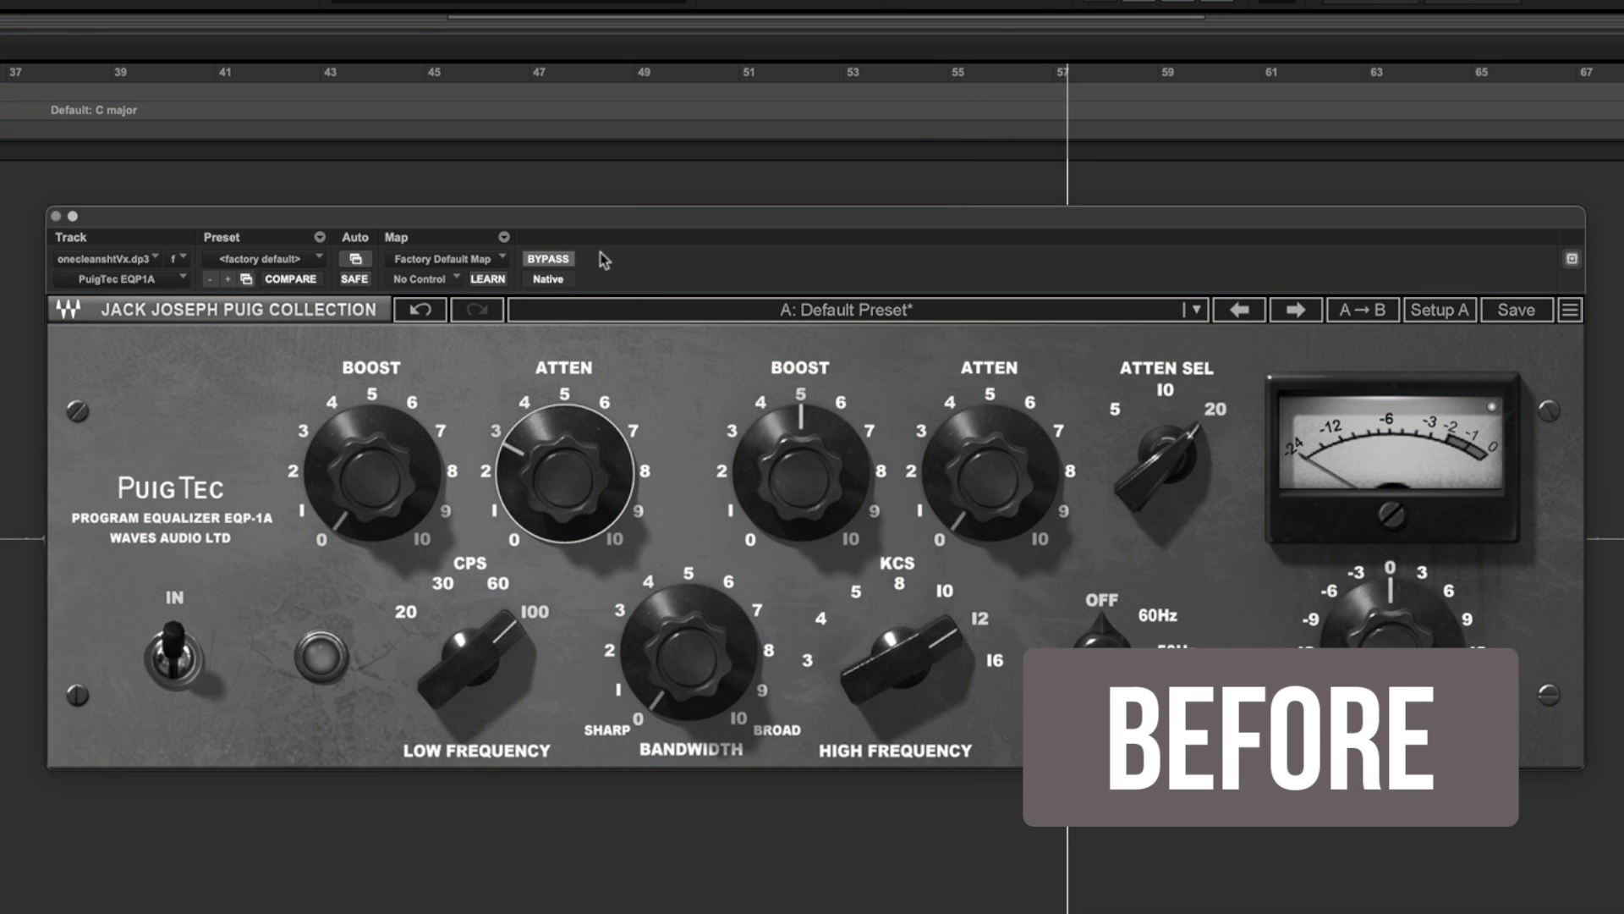
click(555, 264)
drag(834, 465, 834, 457)
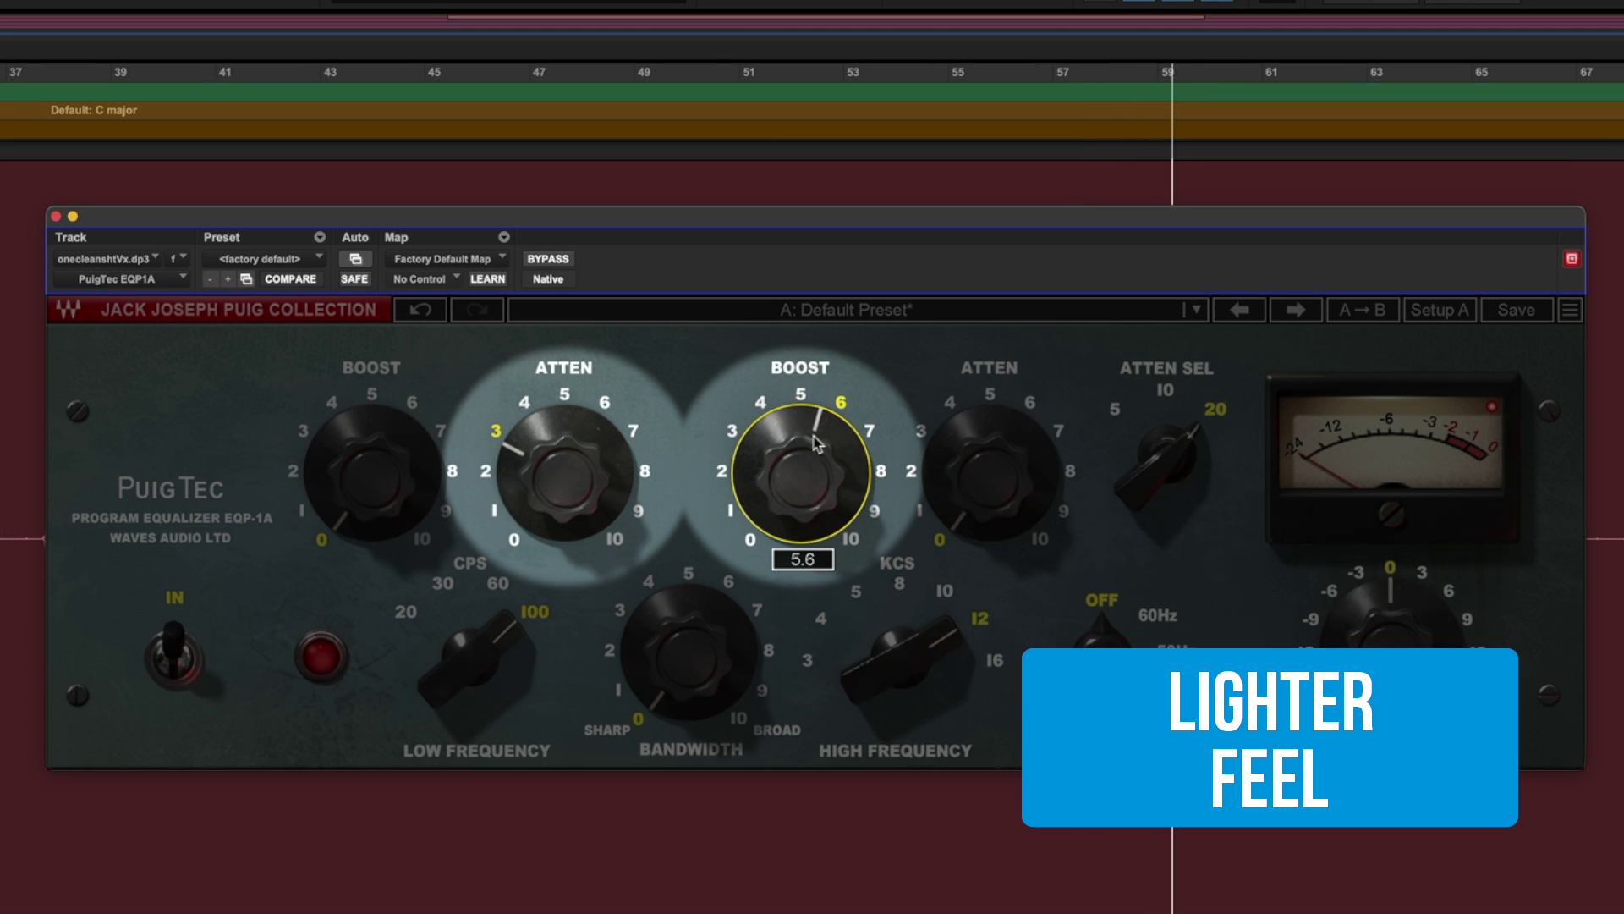
click(554, 495)
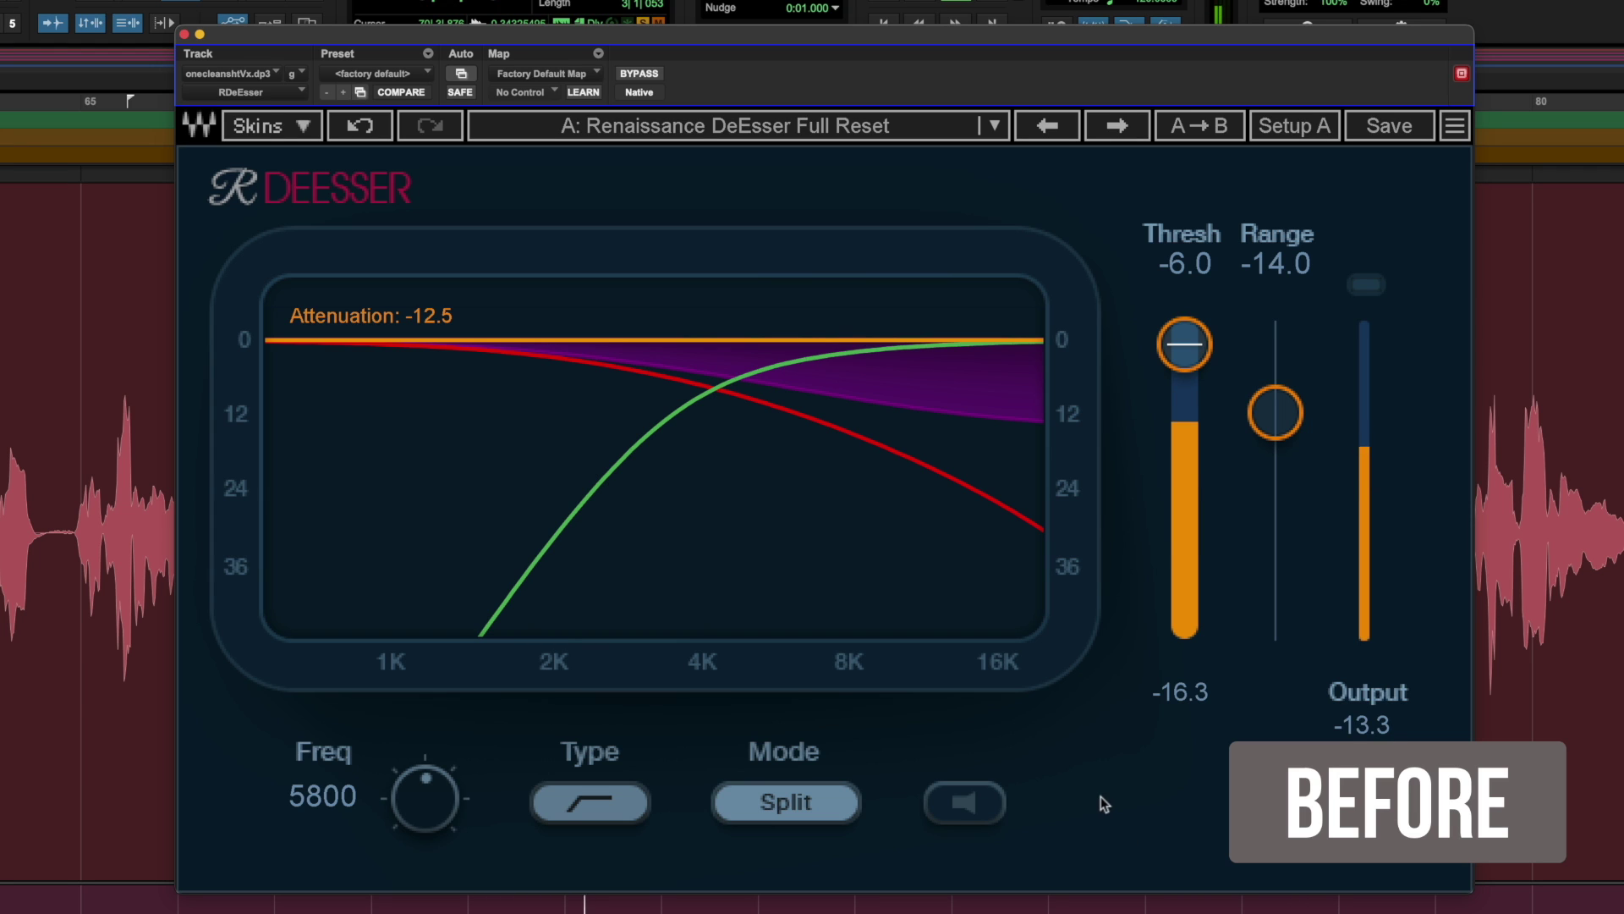
Step: Monitor the RDeEsser sidechain and tune its frequency to 6737 Hz to target the sibilance
click(965, 804)
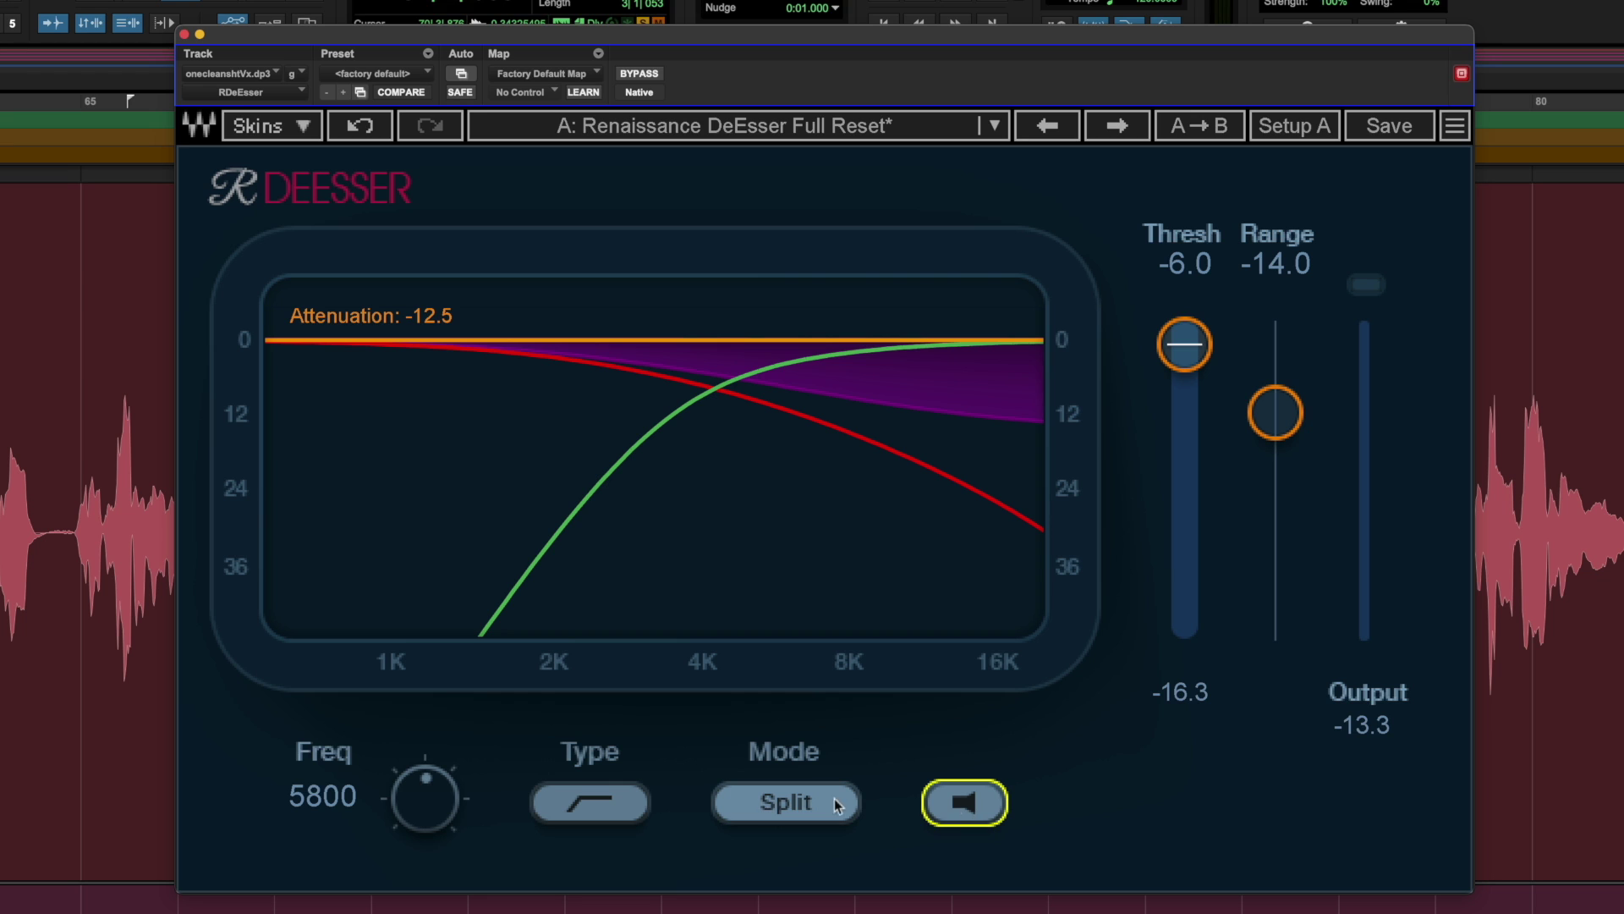
drag(421, 809, 419, 721)
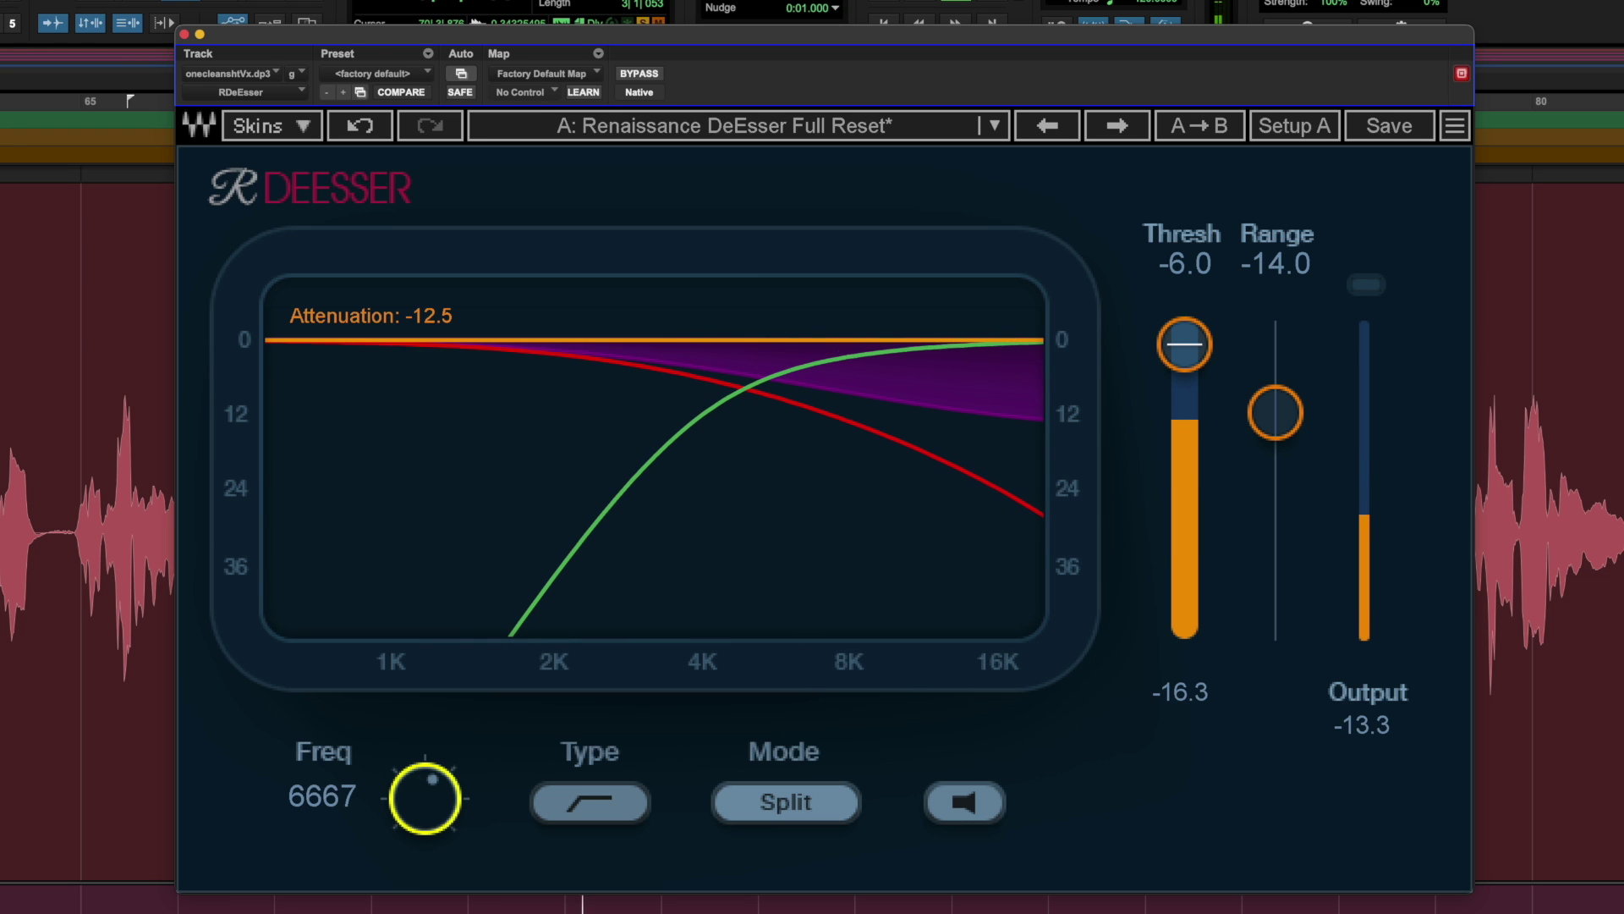
drag(427, 812, 433, 825)
Step: Lower the RDeEsser threshold to -38.3 and compare the de-essed vocal with the bypassed signal
drag(1184, 345, 1184, 471)
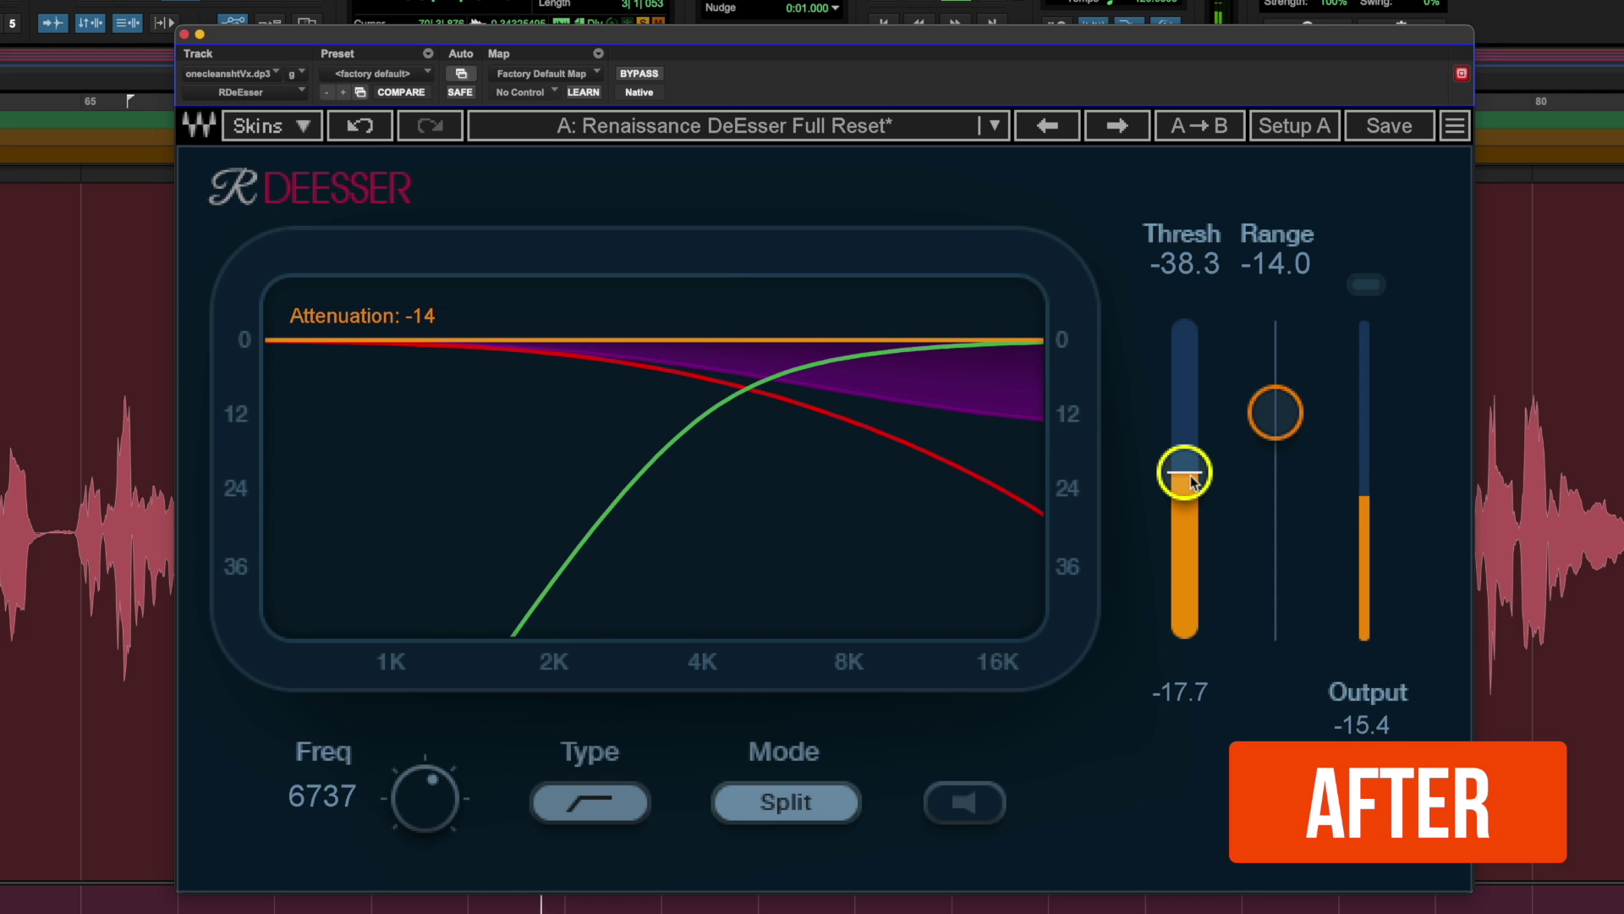
click(646, 75)
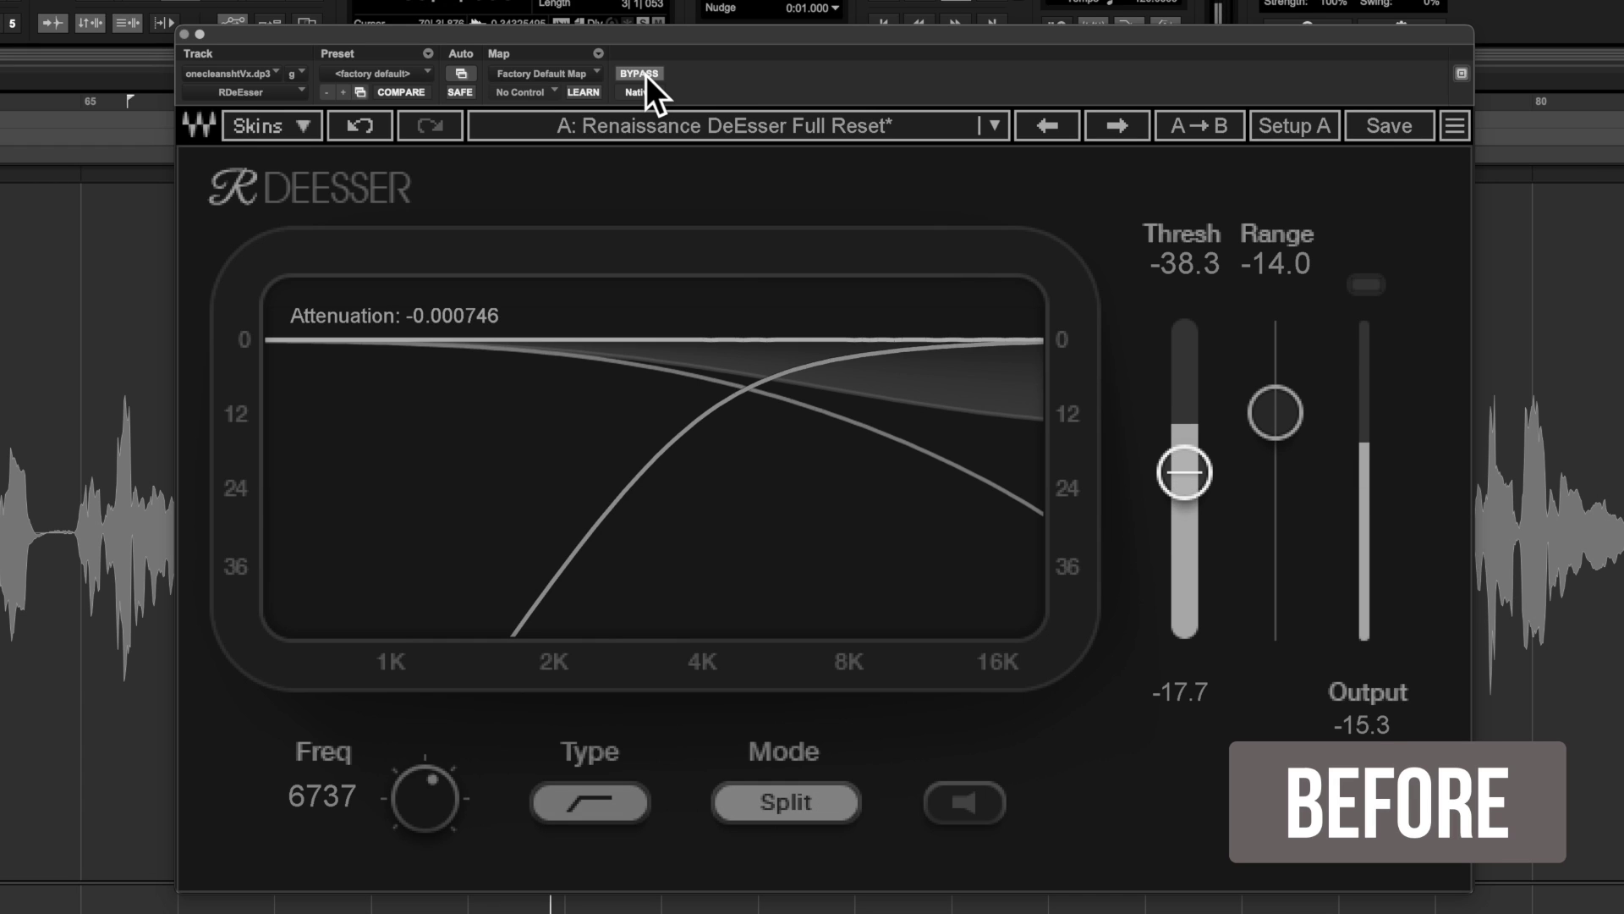
key(space)
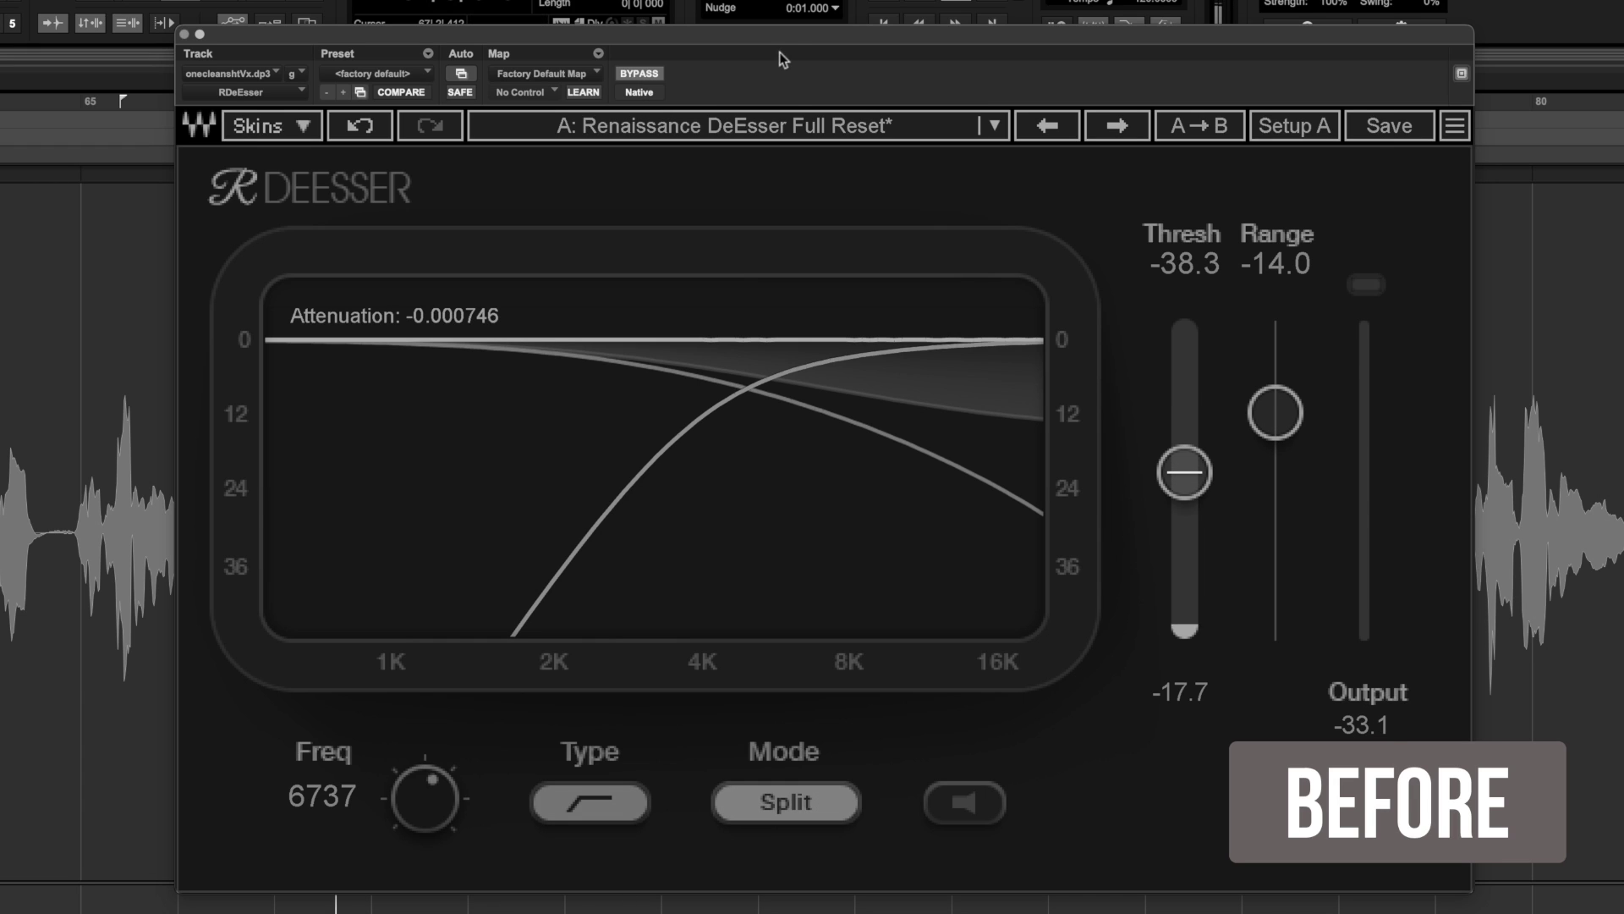
key(space)
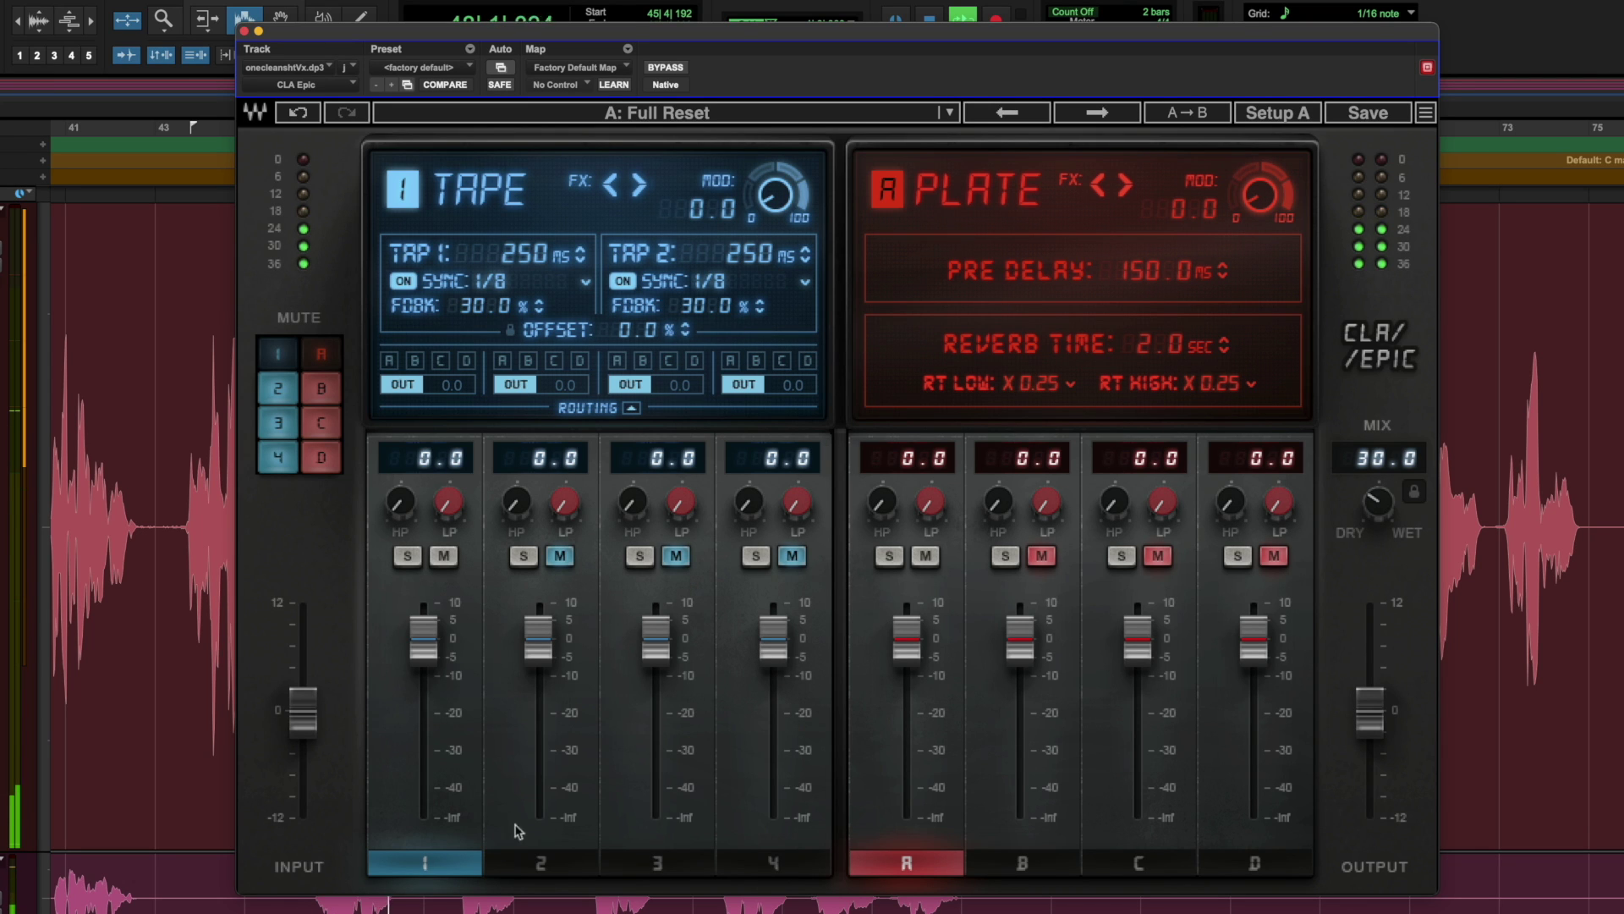
Step: Examine the settings of CLA Epic delay channels 2 to 4 and reverb channels A to D
click(537, 861)
click(654, 861)
click(761, 861)
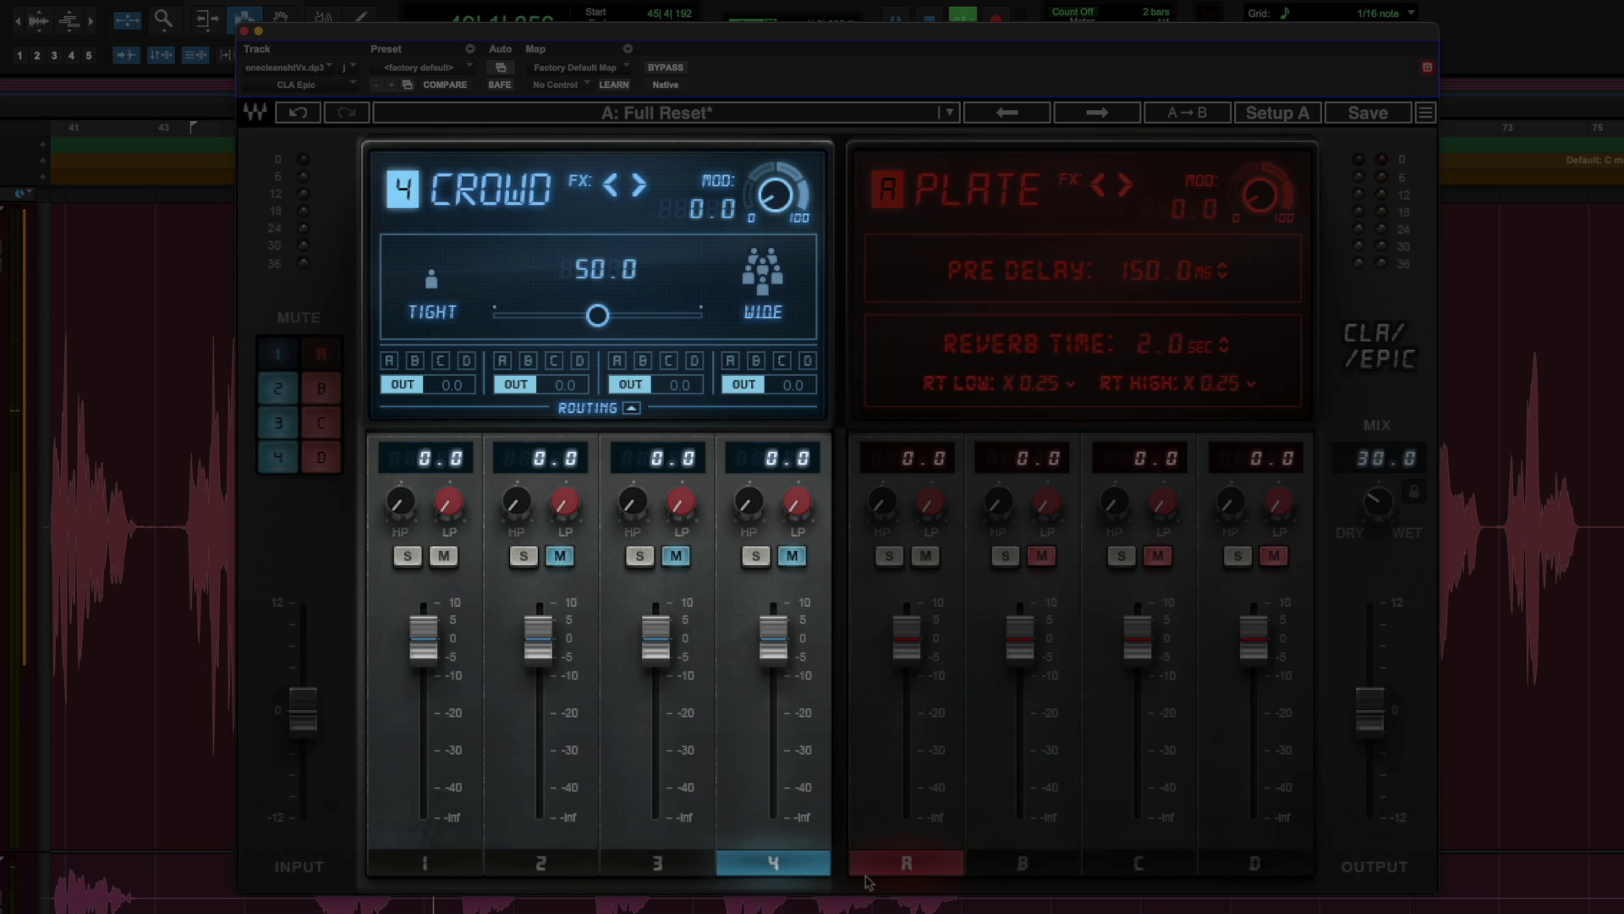
click(902, 864)
click(1022, 863)
click(1138, 863)
click(1244, 864)
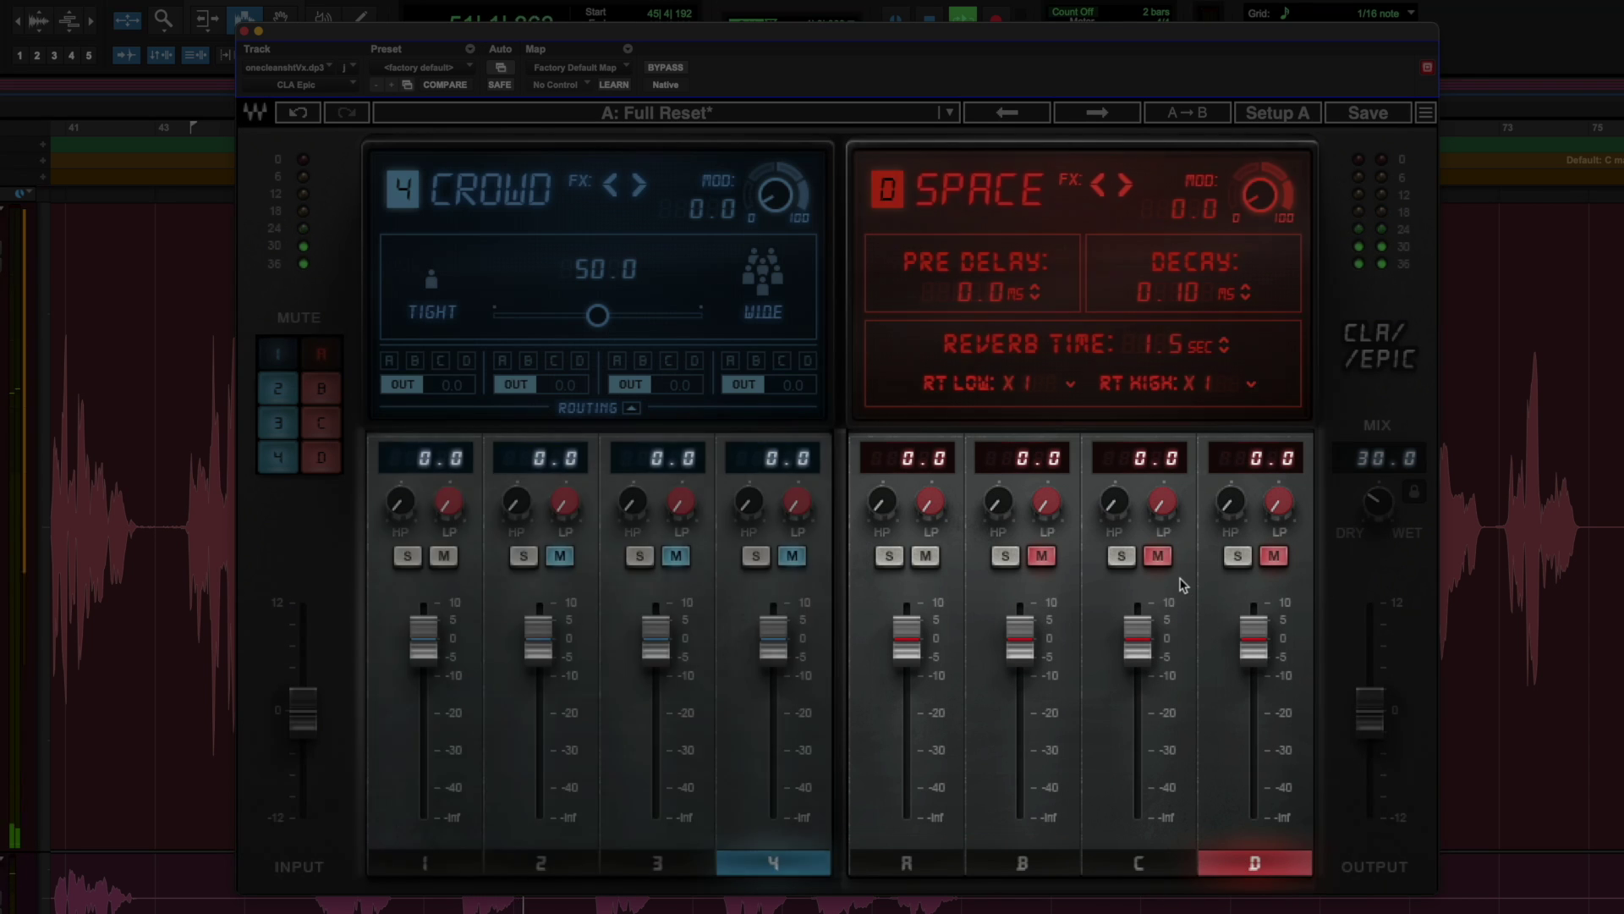
Step: Blend in the Hall reverb at -10.0 and the Slap delay at -8.0, and adjust the Tape and Plate levels
click(1158, 556)
drag(1138, 638, 1137, 676)
drag(656, 639, 656, 671)
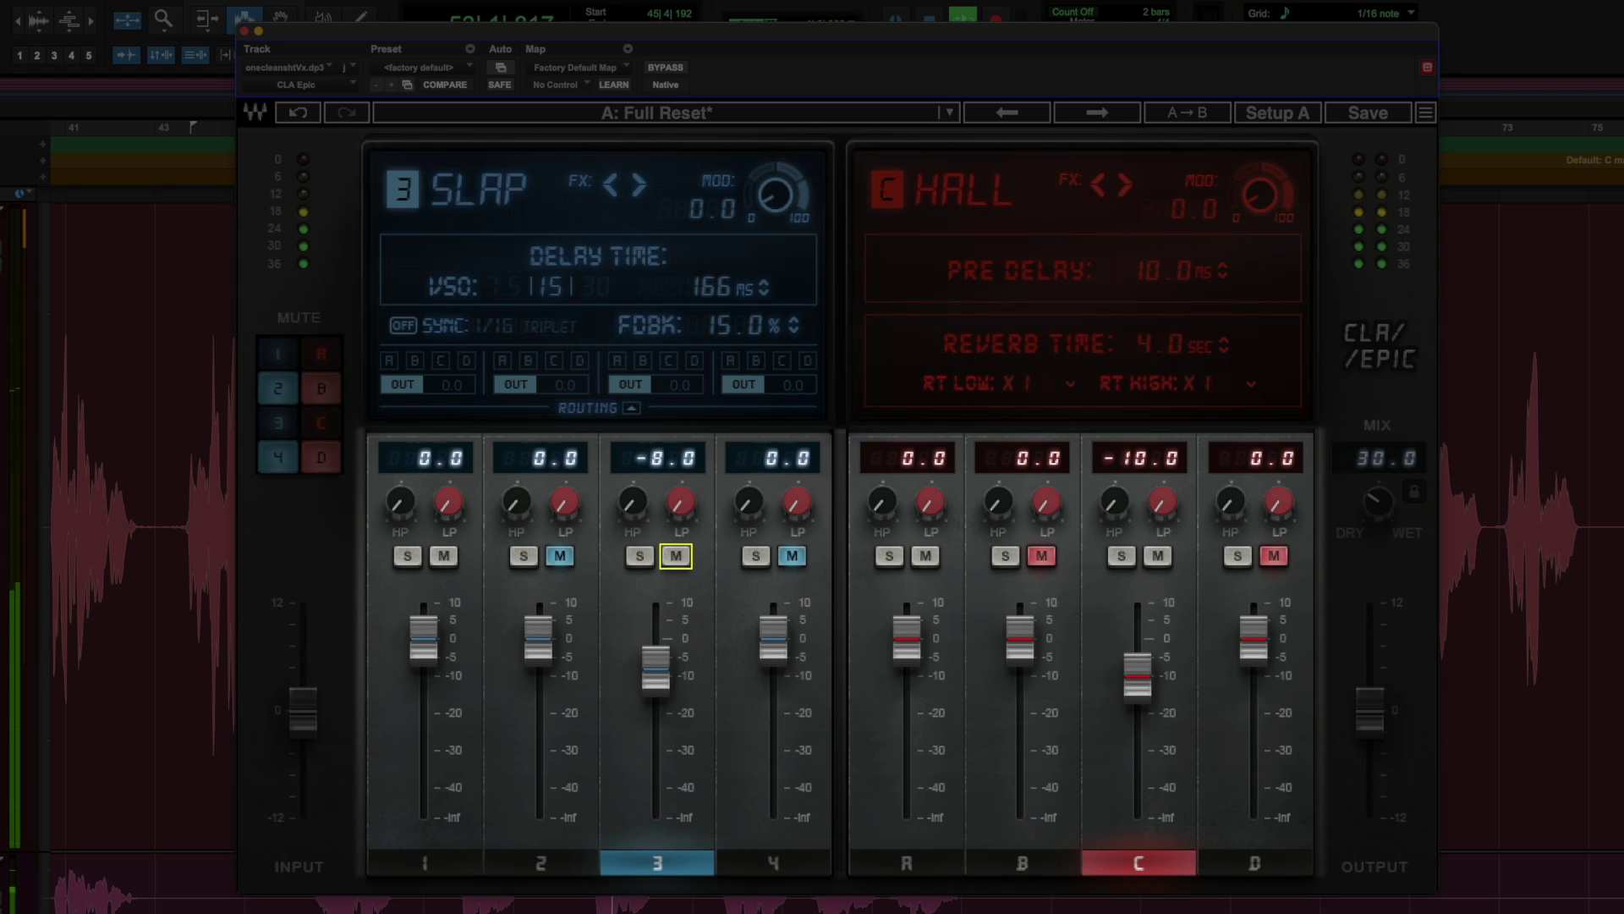
drag(423, 639, 423, 628)
drag(906, 639, 906, 674)
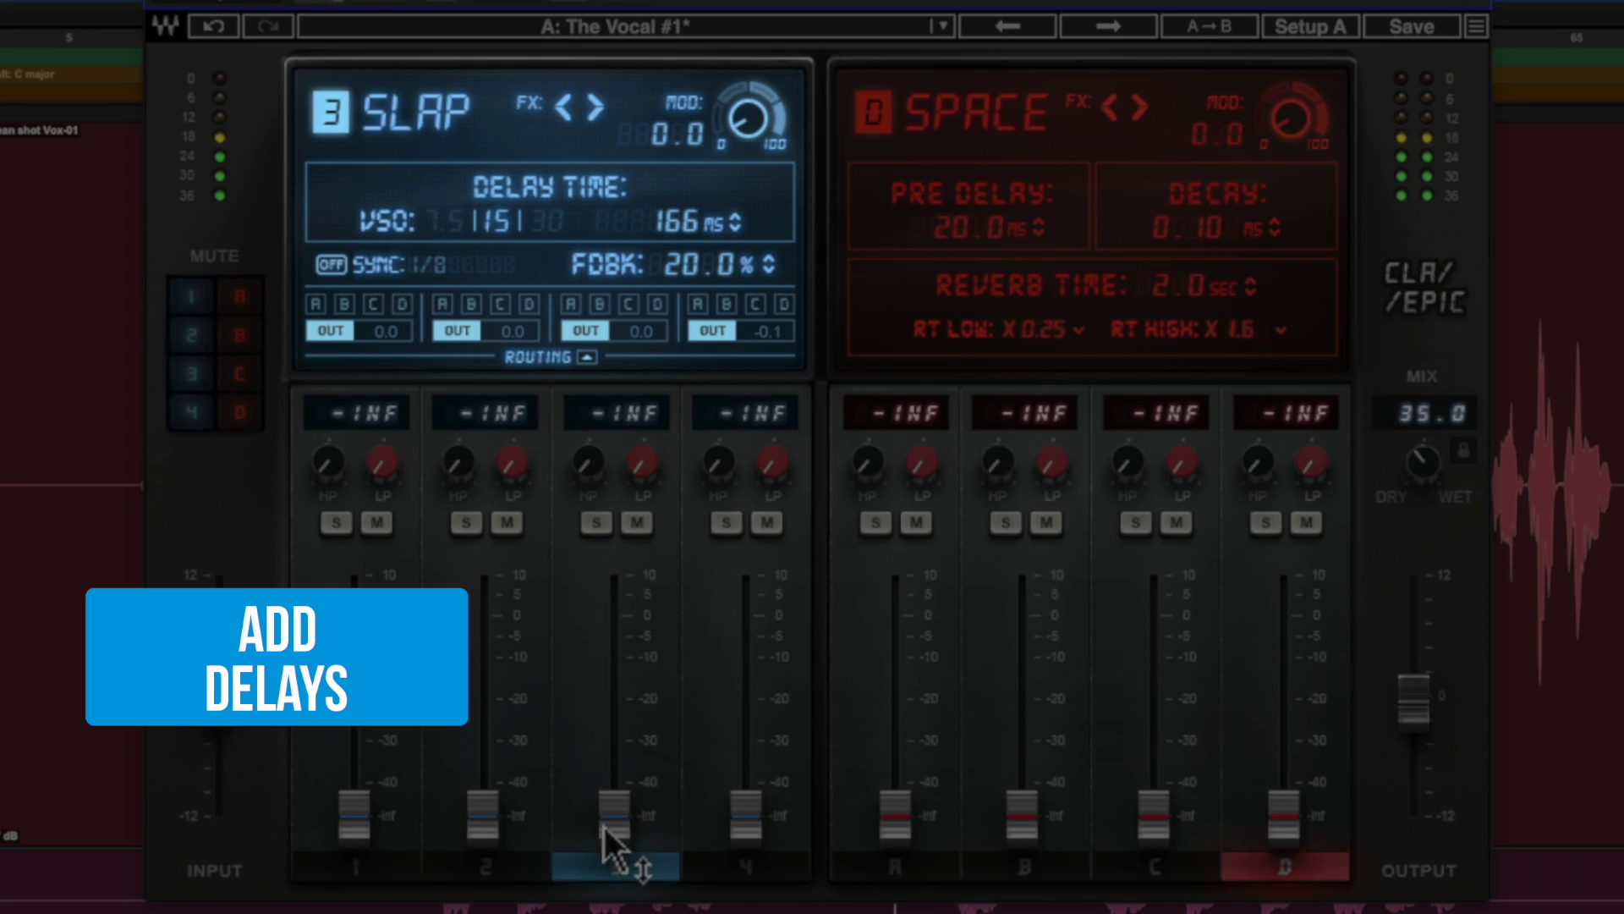
Step: In The Vocal #1 preset, raise the Slap delay to -5.5 and the Crowd delay to -3.4
drag(610, 822, 614, 640)
drag(746, 814, 745, 632)
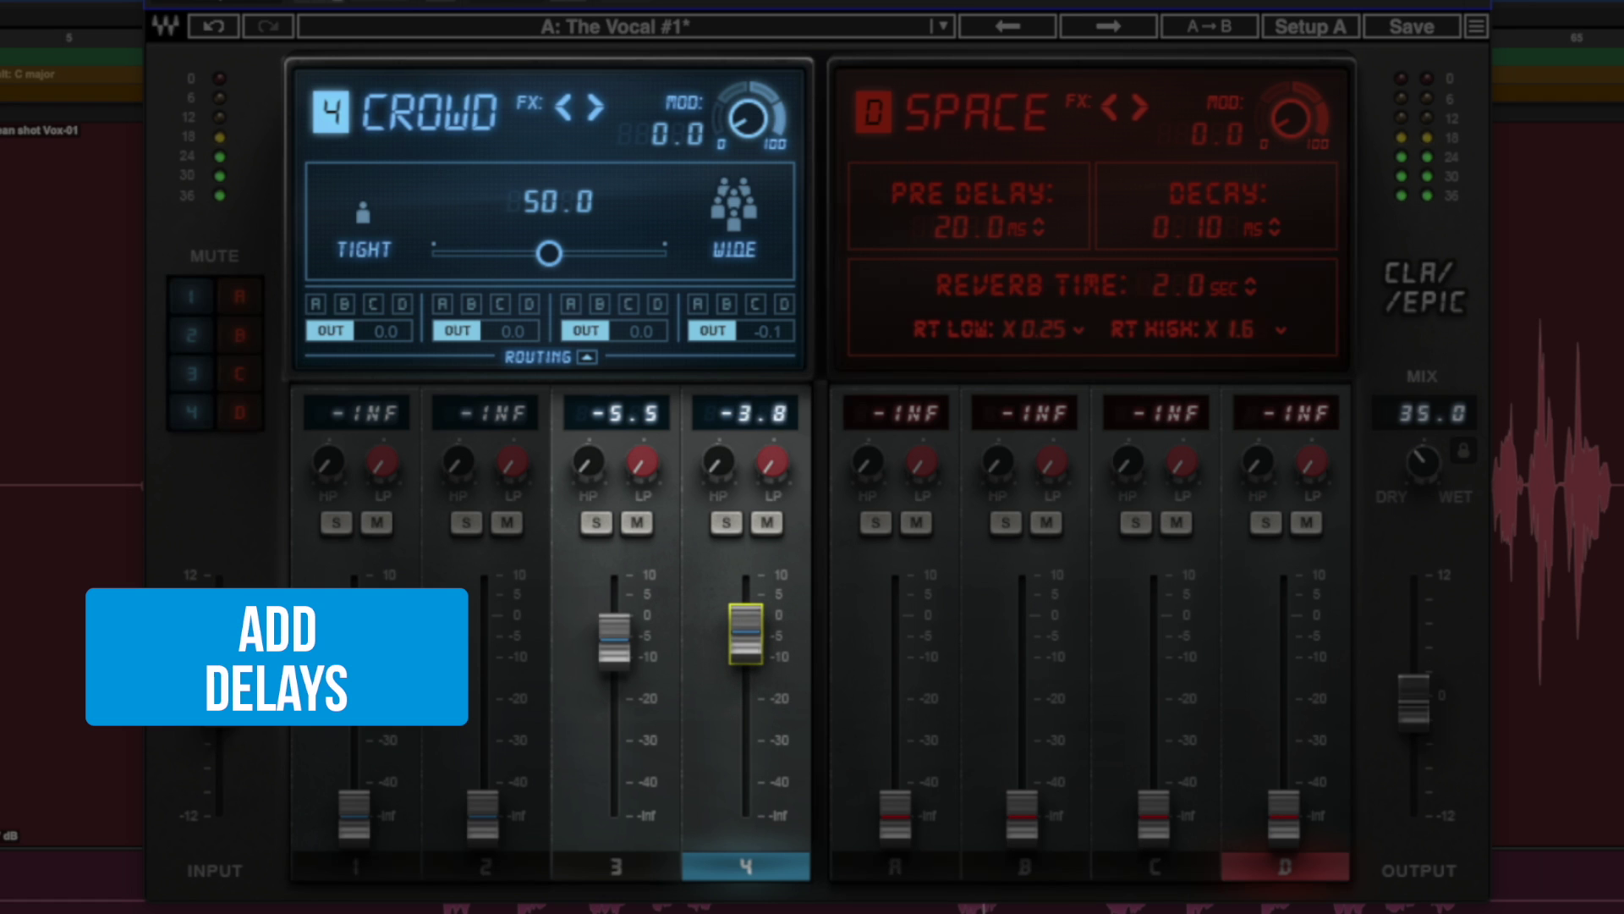
Step: Set reverb channels A, B, C and D to -8.1, -12.7, -29.7 and -31.9, and adjust the wet/dry mix
drag(897, 824, 897, 658)
drag(1022, 816, 1022, 672)
drag(1153, 814, 1153, 740)
drag(1022, 672, 1022, 668)
drag(1285, 814, 1258, 748)
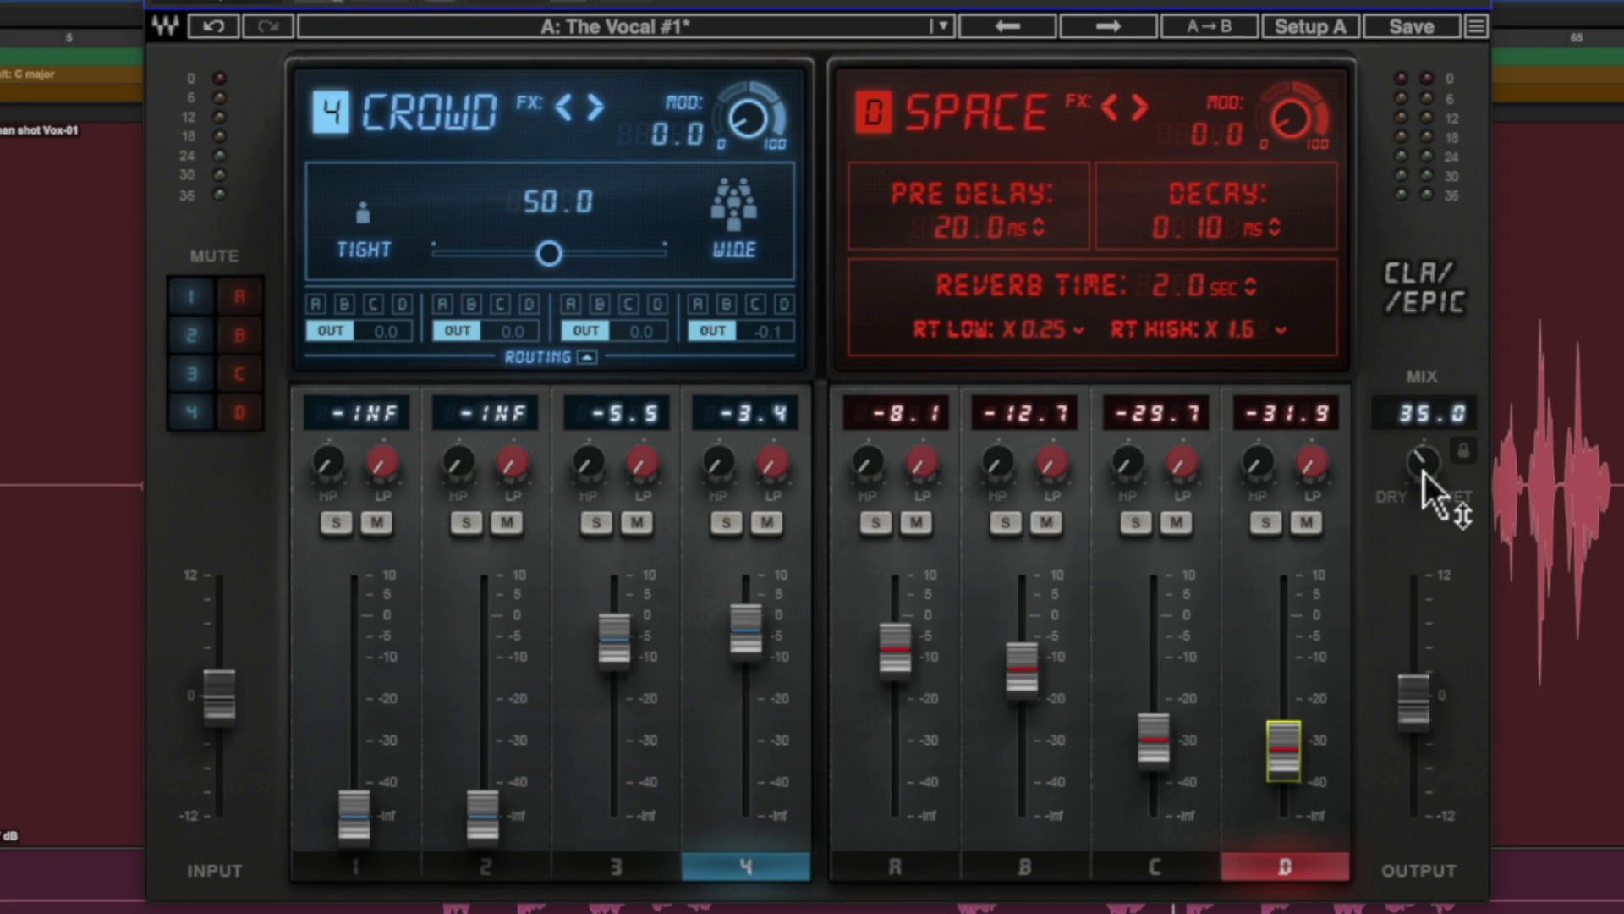
drag(1424, 472, 1424, 466)
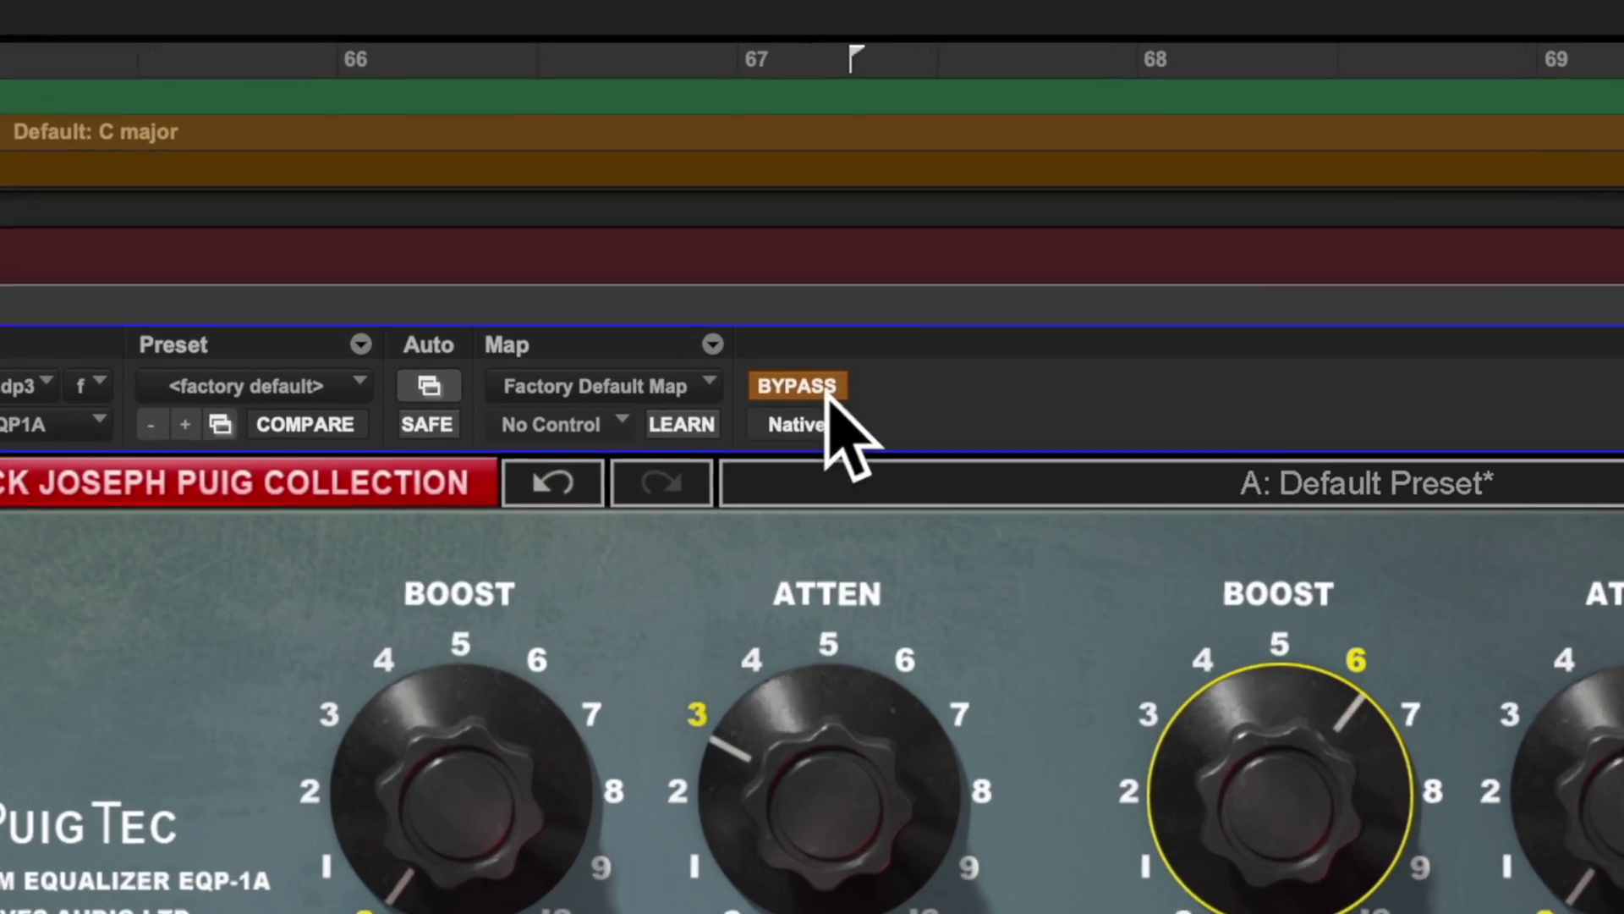
Step: Toggle the bypass of the PuigTec EQP1A, CLA-2A and H-EQ to compare each plugin's effect on the vocal
click(668, 312)
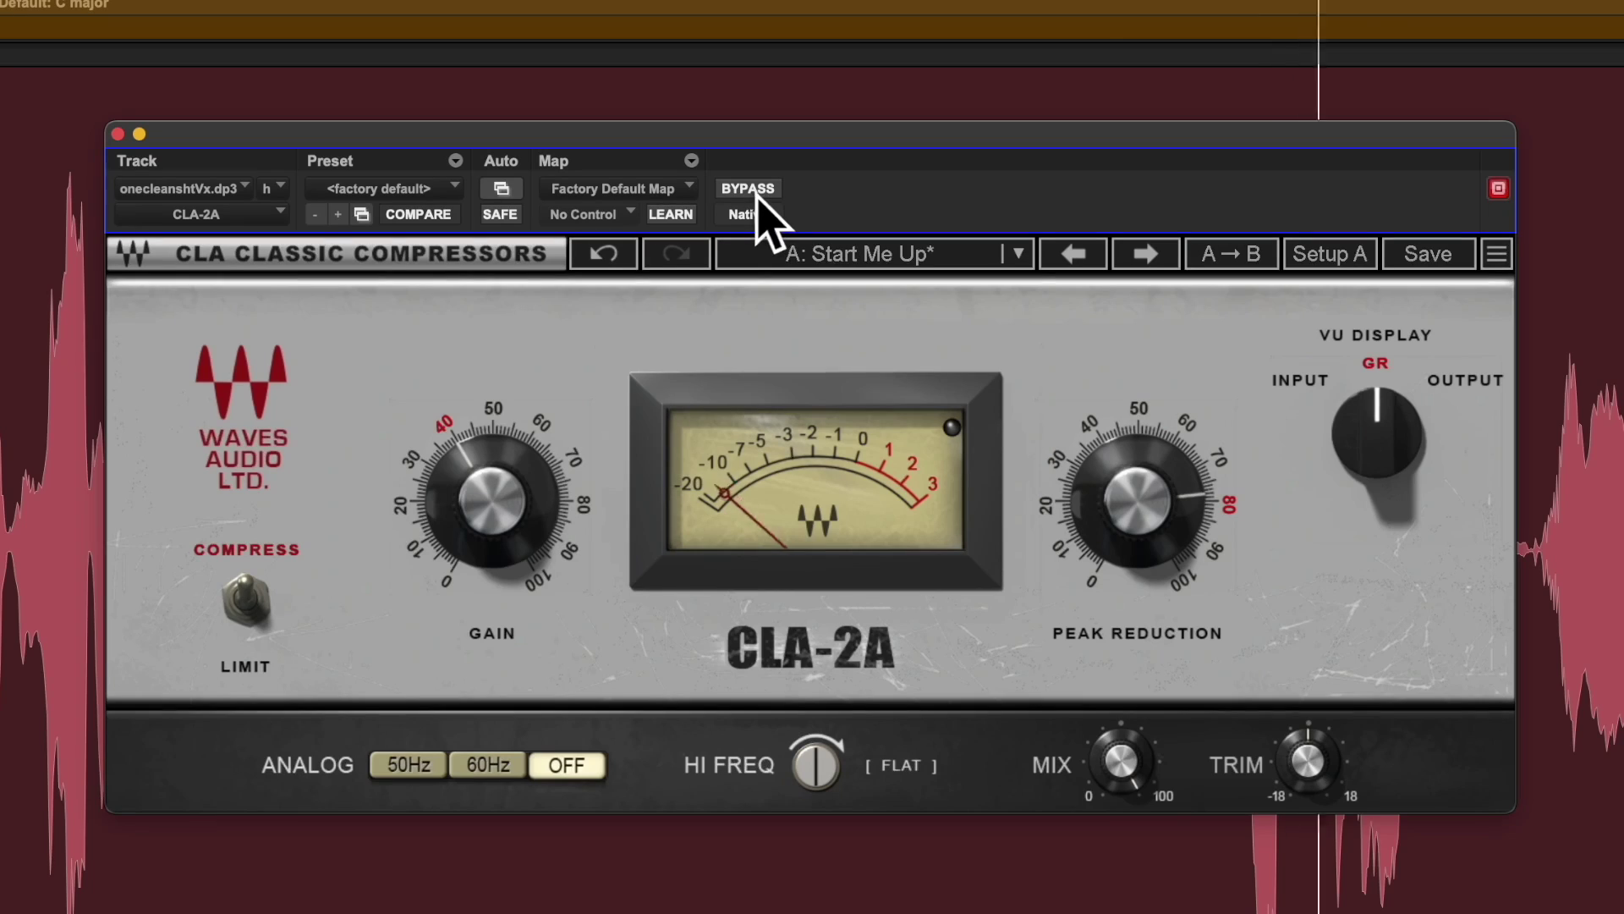
click(758, 189)
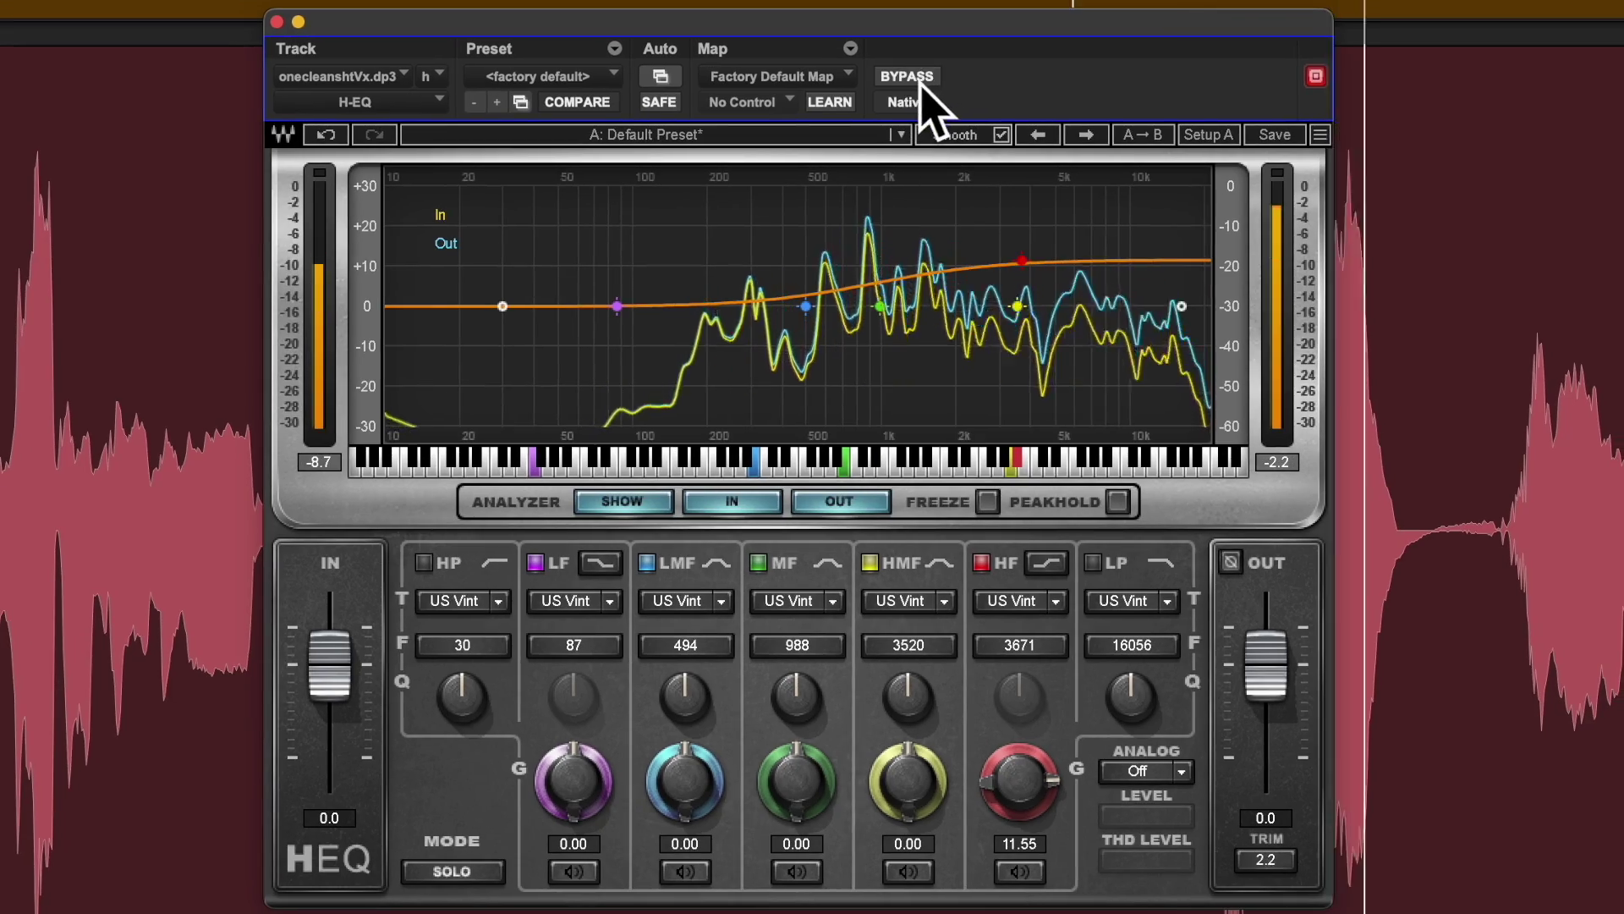
click(919, 77)
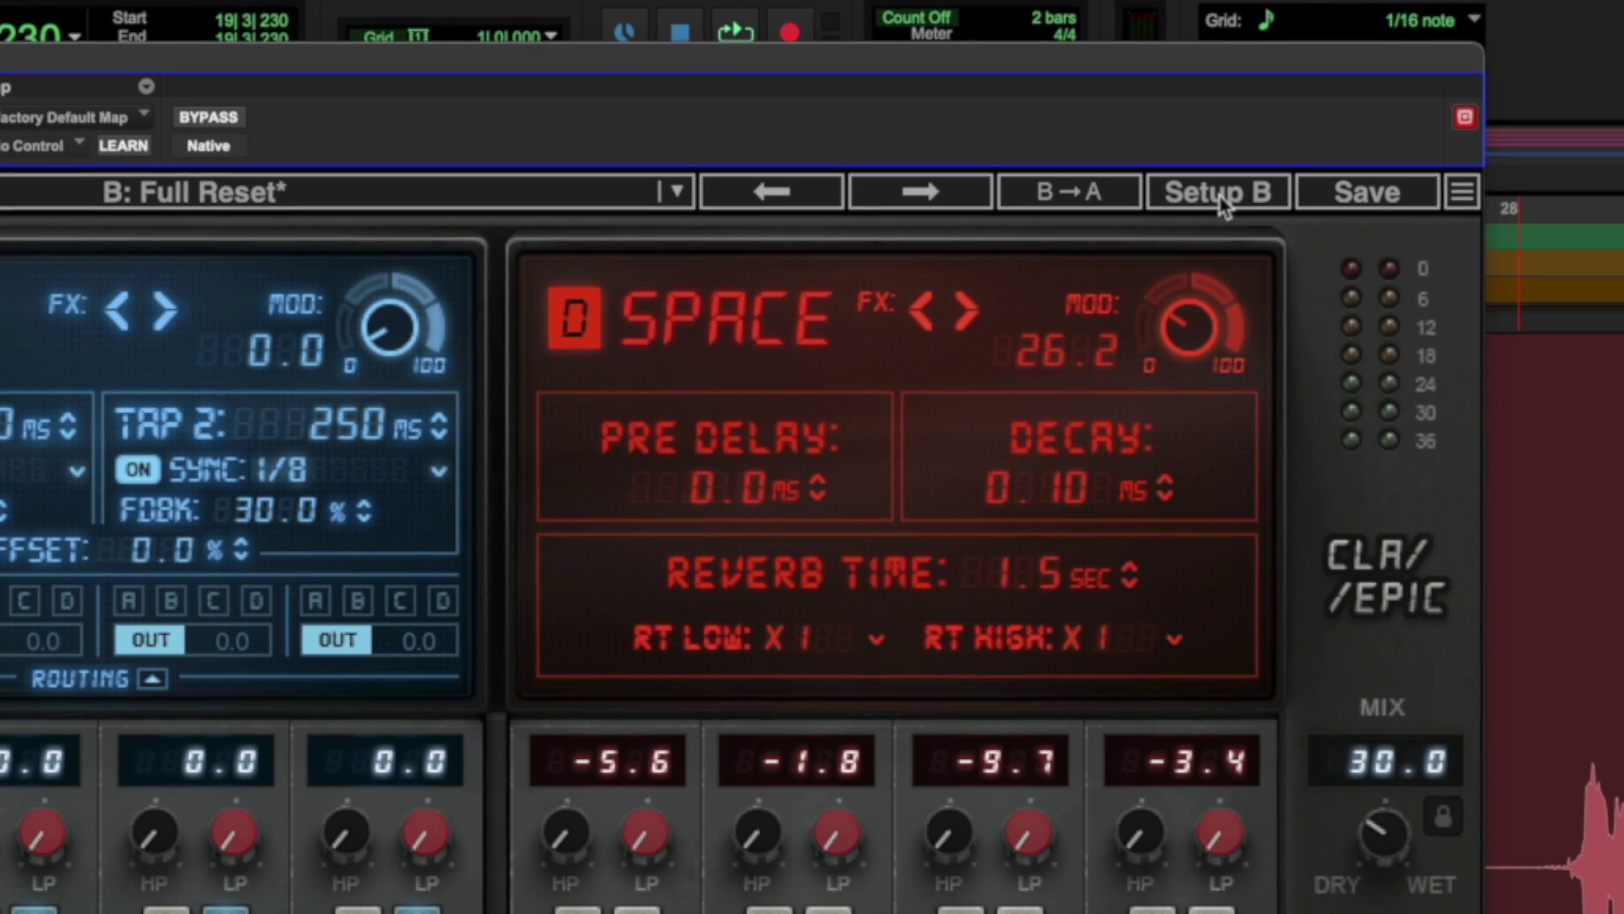
Step: Compare the delay-focused Setup A with the reverb-focused Setup B in CLA Epic
click(1220, 195)
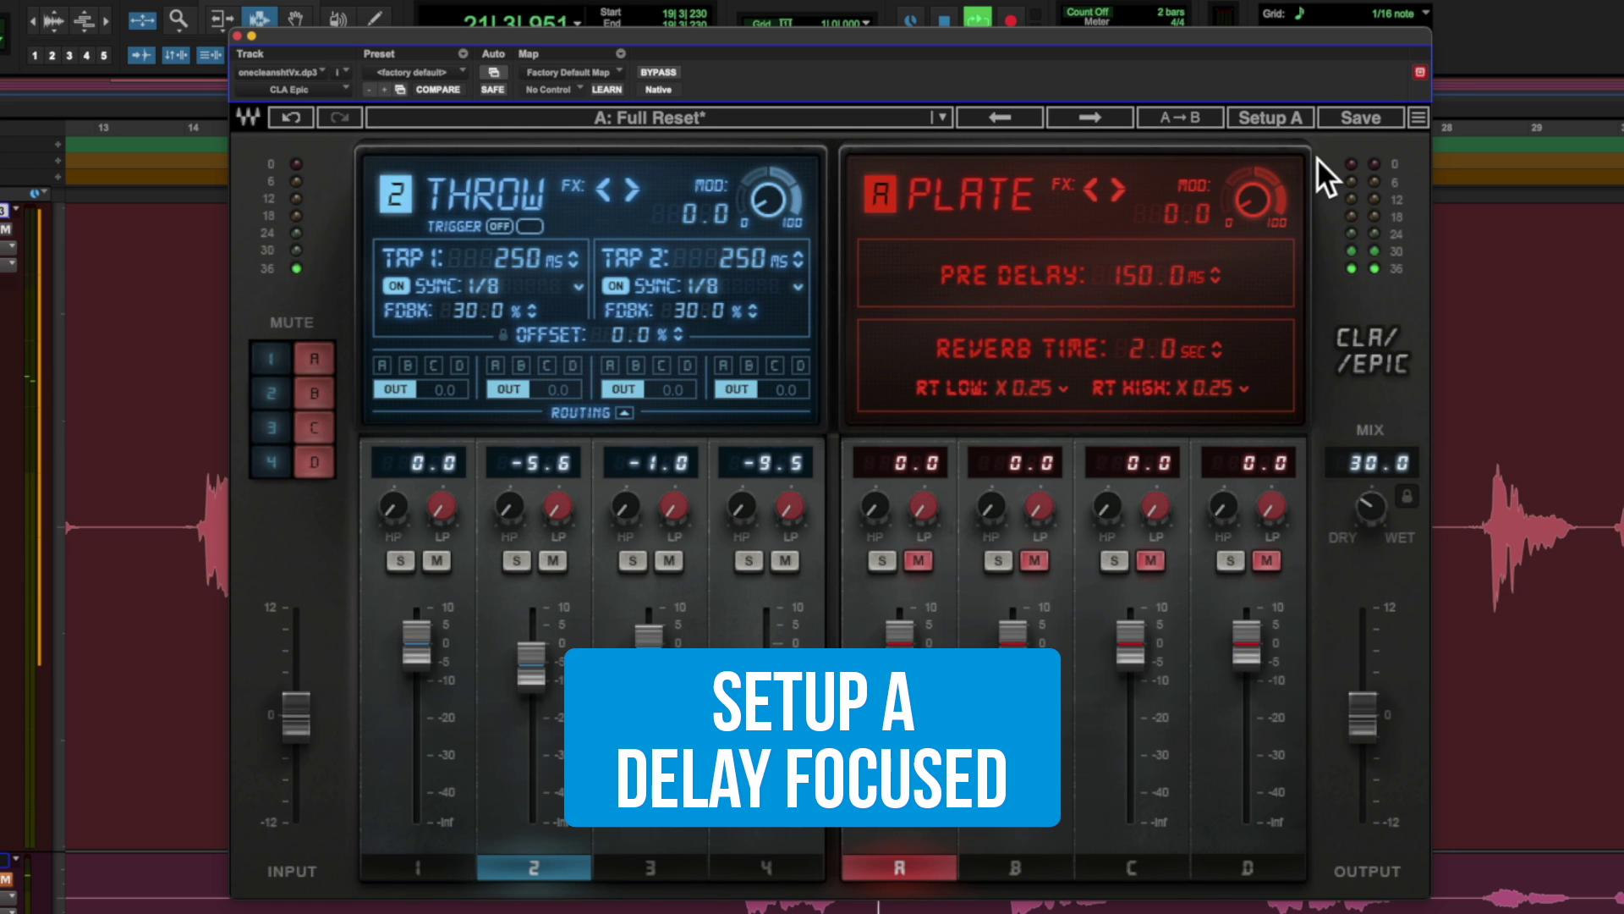
click(1290, 118)
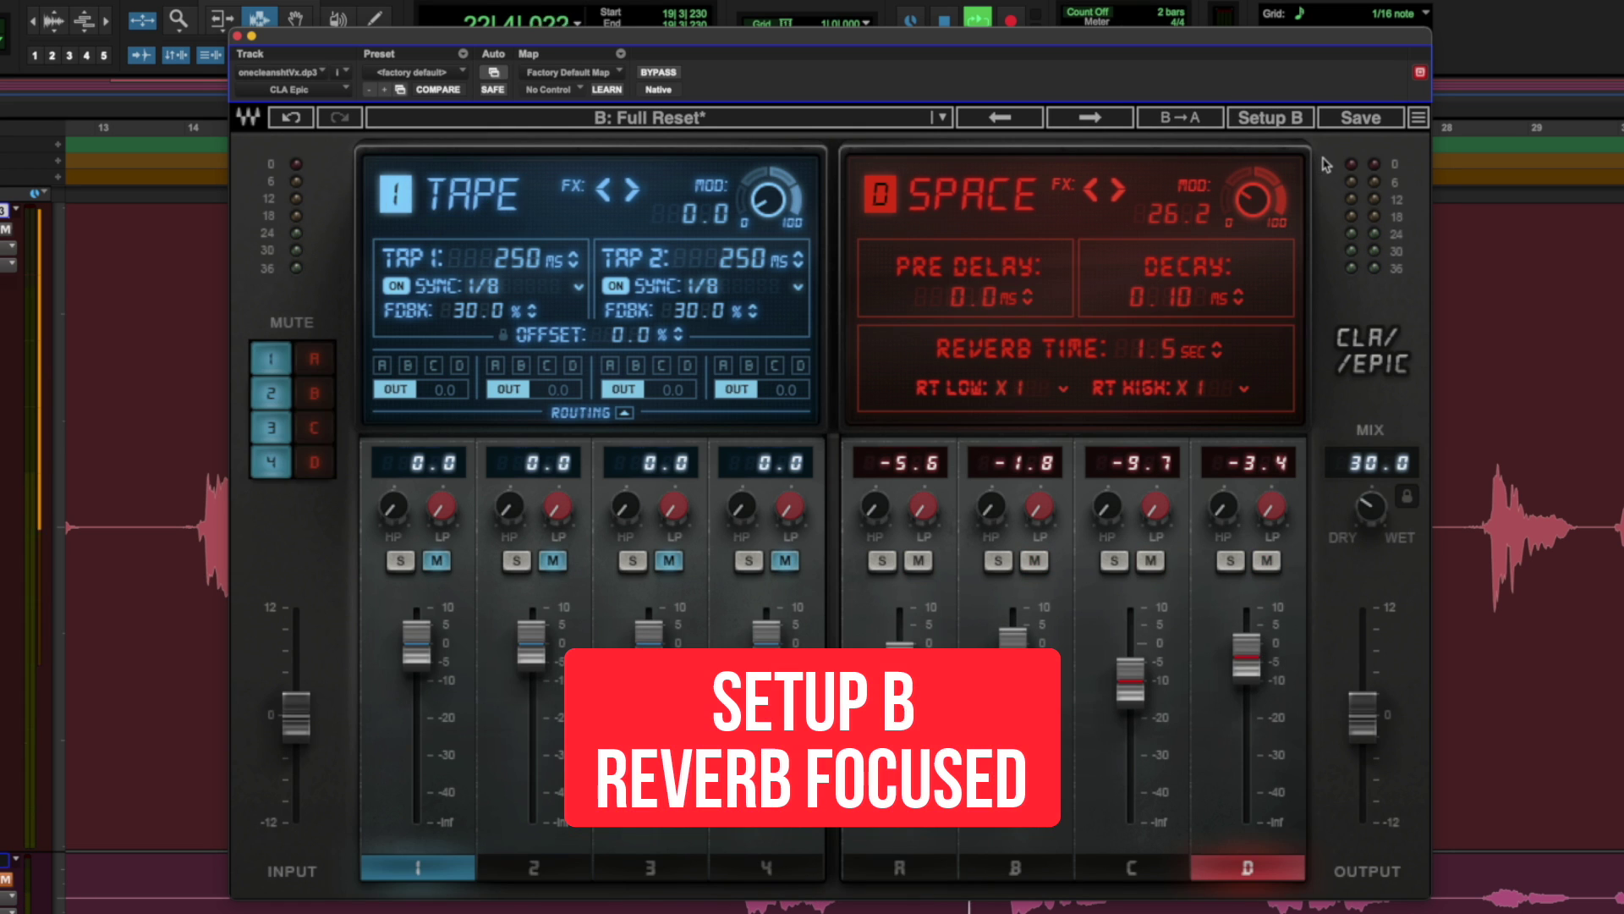